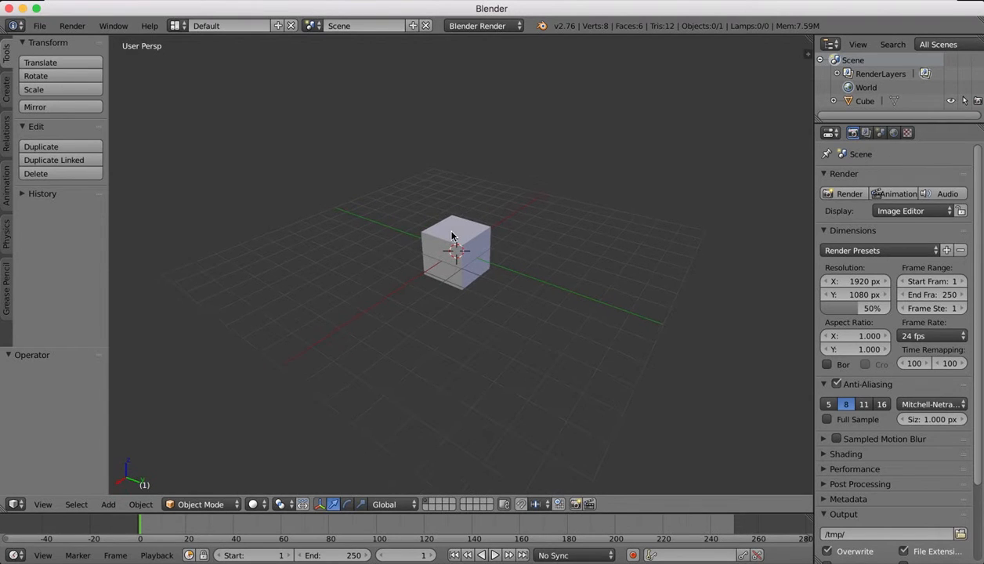
Select the cube and add a Bevel modifier to it.
right_click(444, 229)
scroll(471, 200, up, 3)
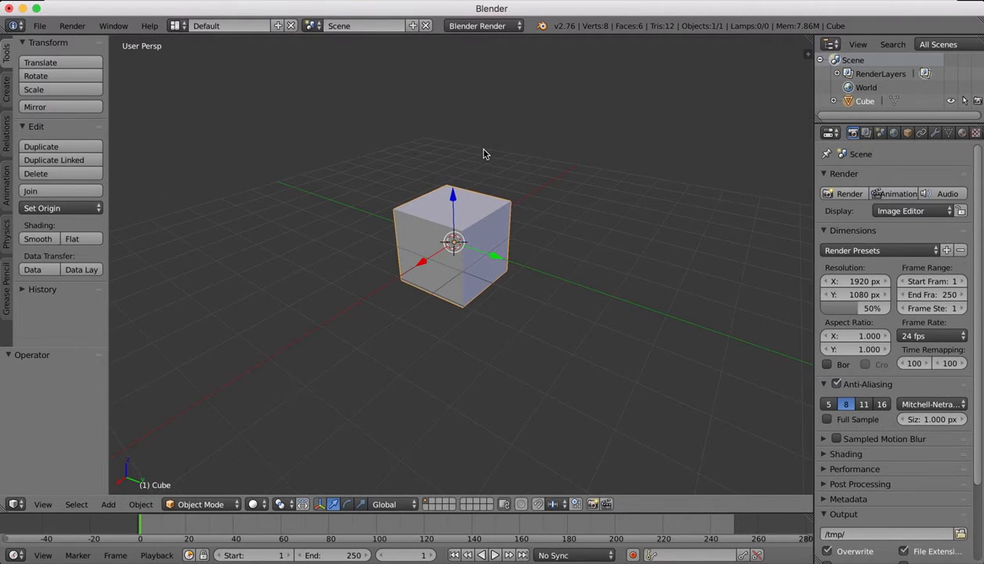
scroll(485, 154, up, 2)
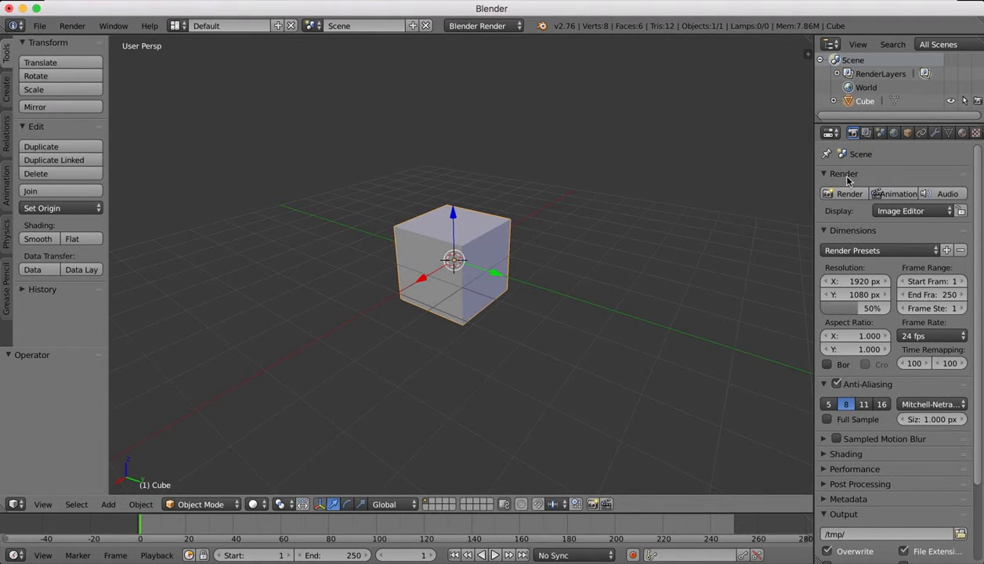
click(937, 134)
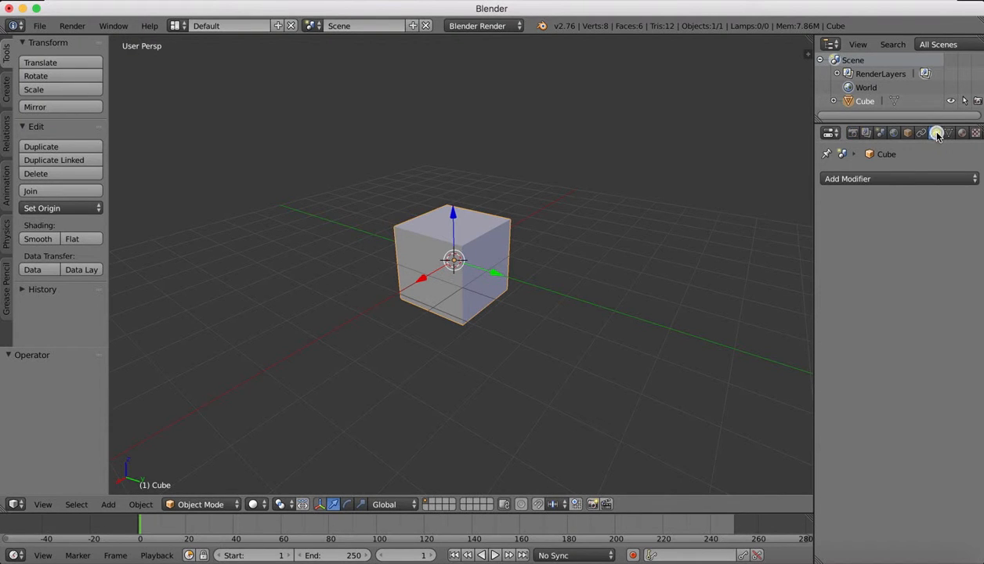
click(870, 179)
click(679, 225)
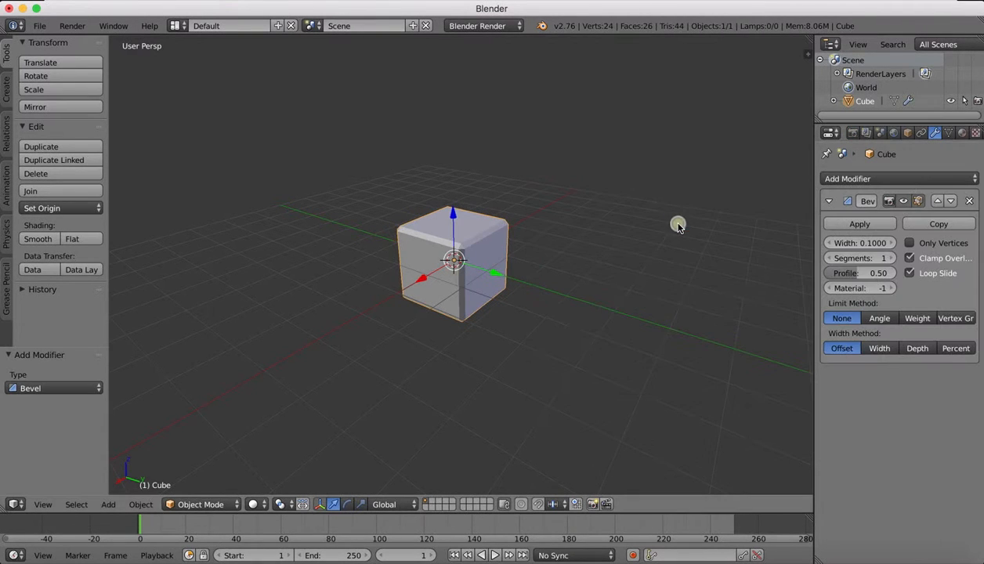
Raise the Bevel modifier's segments to 17.
scroll(449, 196, up, 3)
scroll(456, 204, right, 10)
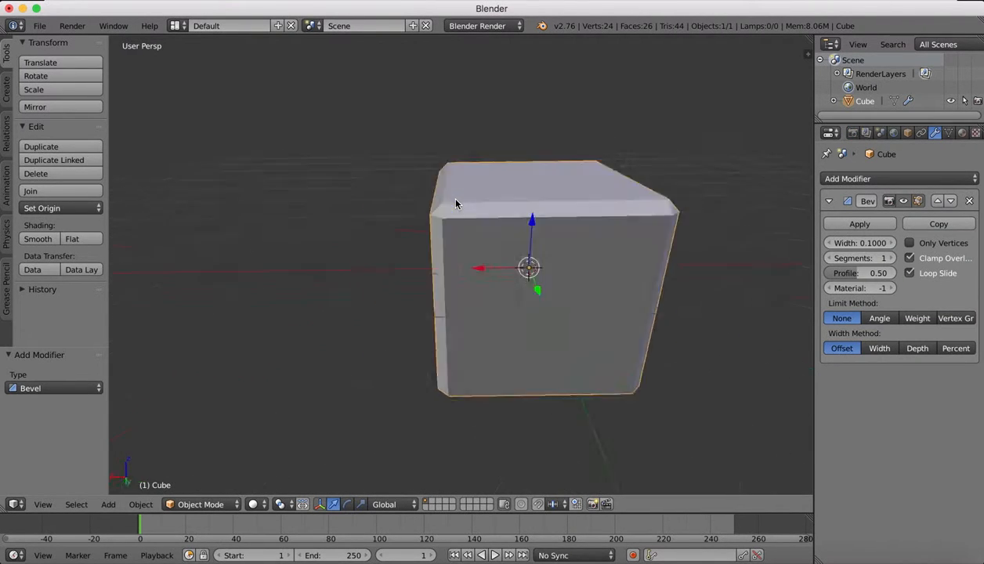
scroll(456, 204, left, 10)
scroll(456, 204, left, 6)
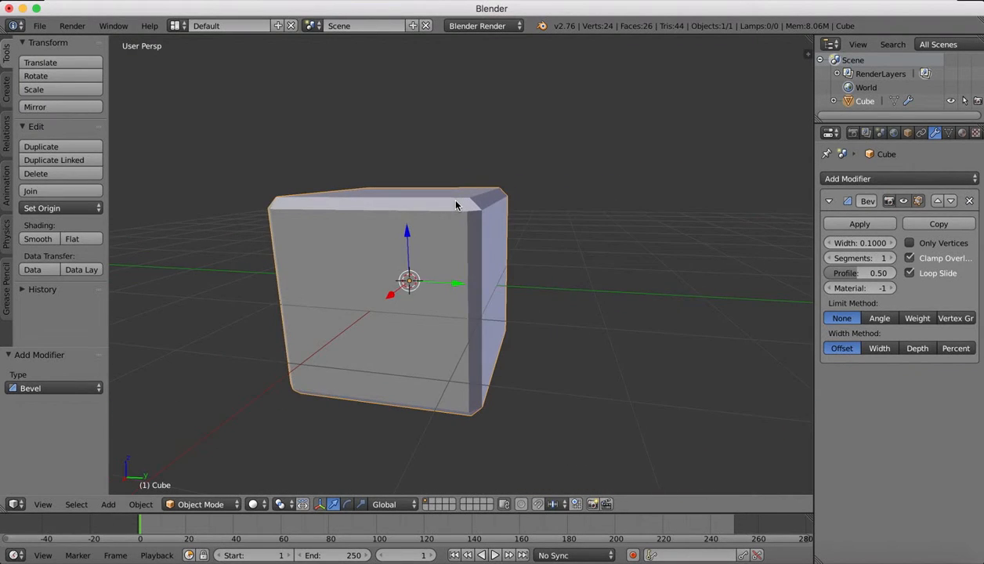
scroll(456, 204, up, 4)
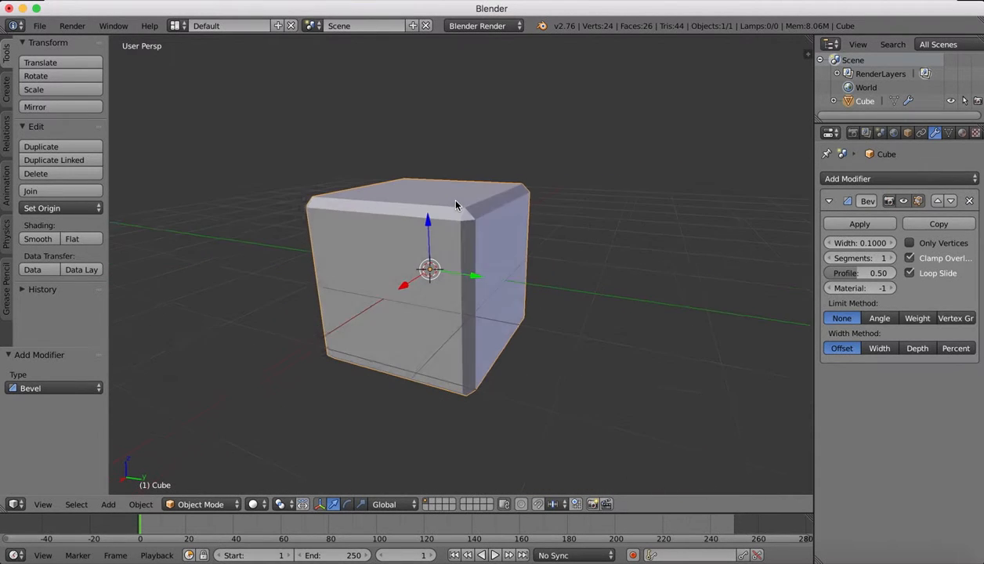
click(890, 259)
click(890, 259)
click(890, 259)
click(890, 259)
click(891, 259)
click(890, 258)
click(890, 258)
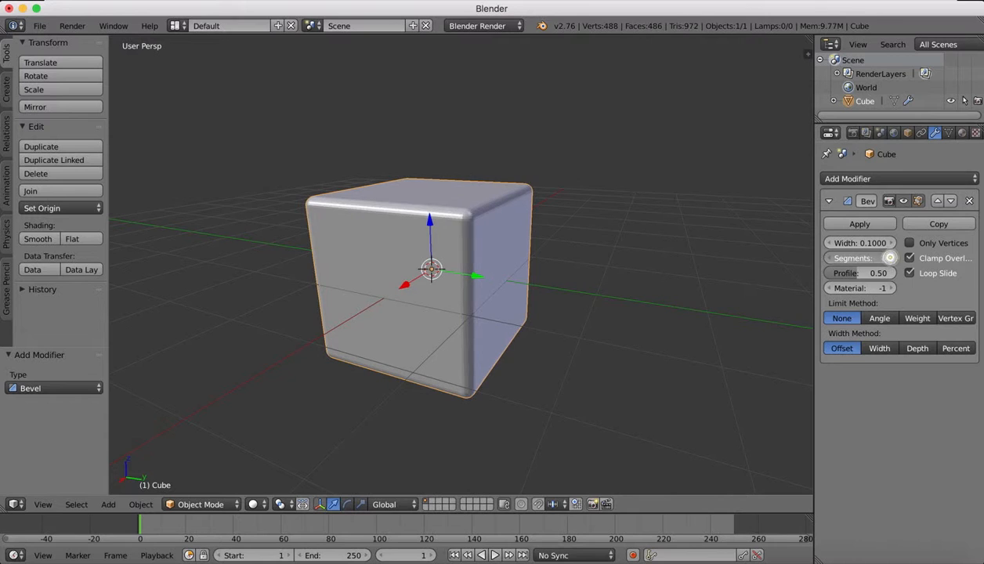
click(890, 258)
click(891, 259)
click(890, 258)
click(891, 258)
click(890, 258)
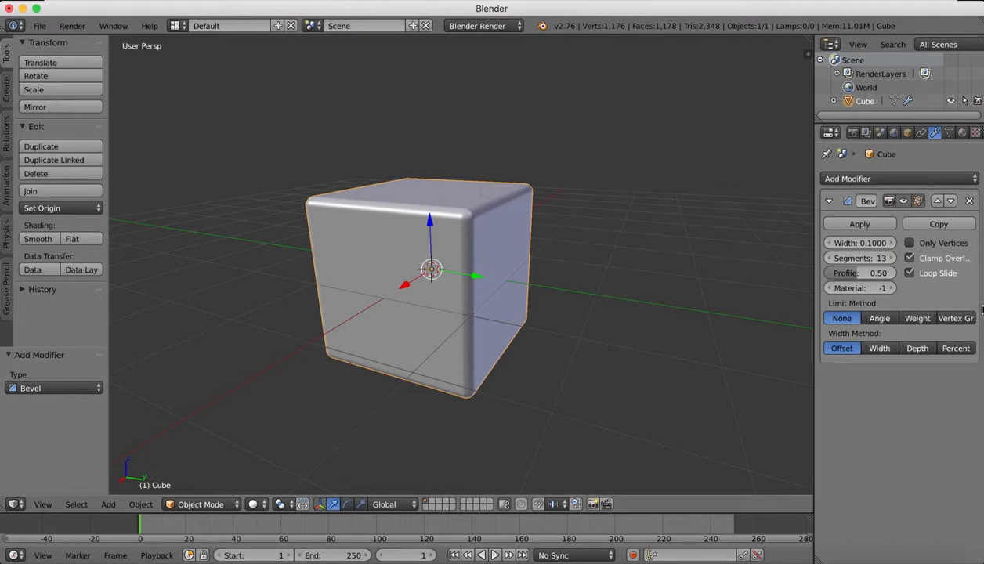
click(890, 259)
click(890, 258)
click(890, 259)
click(891, 259)
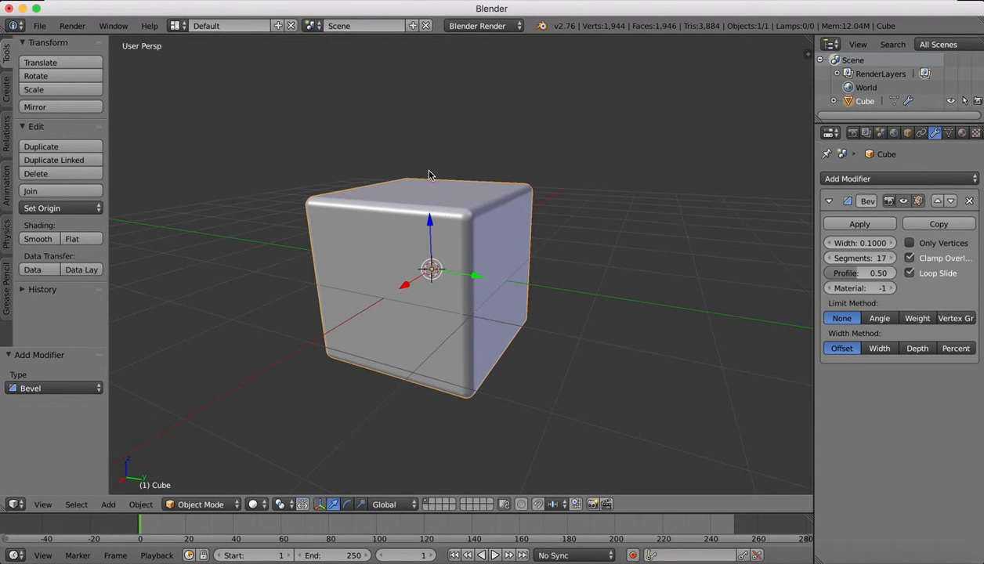
Examine the cube's rounded edges and corners from several sides.
scroll(430, 172, up, 4)
scroll(430, 171, right, 5)
scroll(428, 169, down, 5)
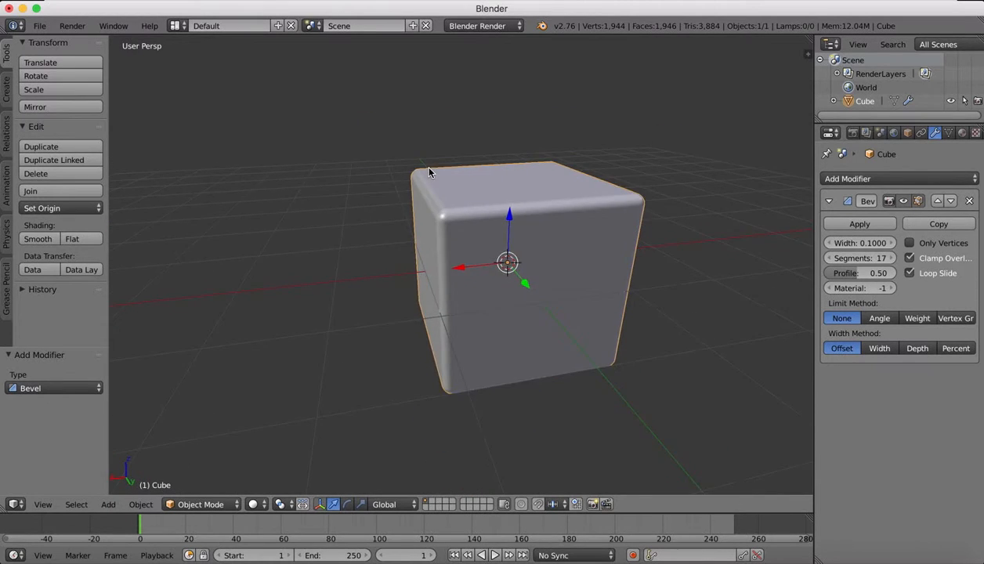
scroll(429, 169, right, 5)
scroll(429, 169, left, 10)
scroll(428, 169, down, 3)
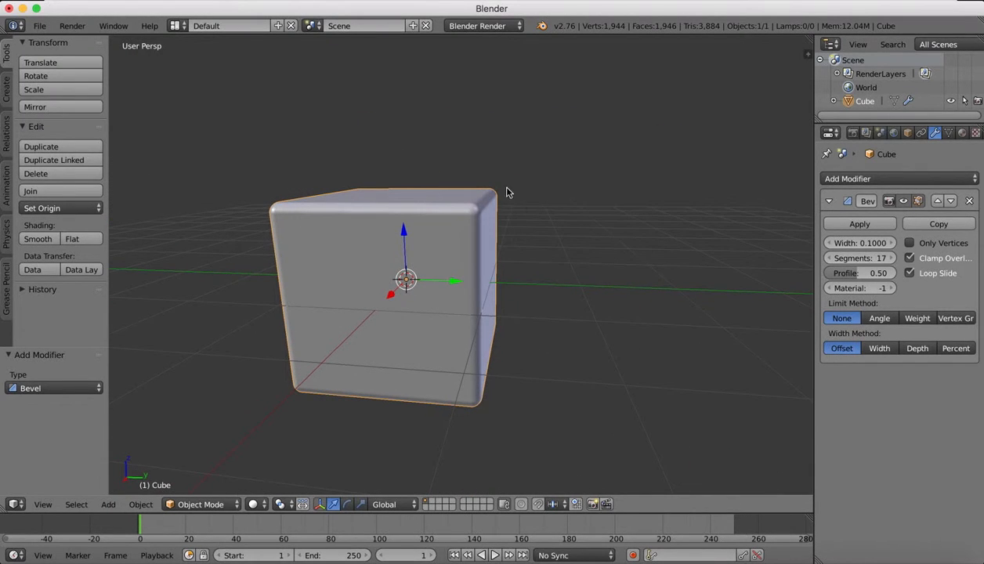
scroll(416, 268, right, 10)
scroll(415, 268, left, 6)
scroll(415, 268, down, 3)
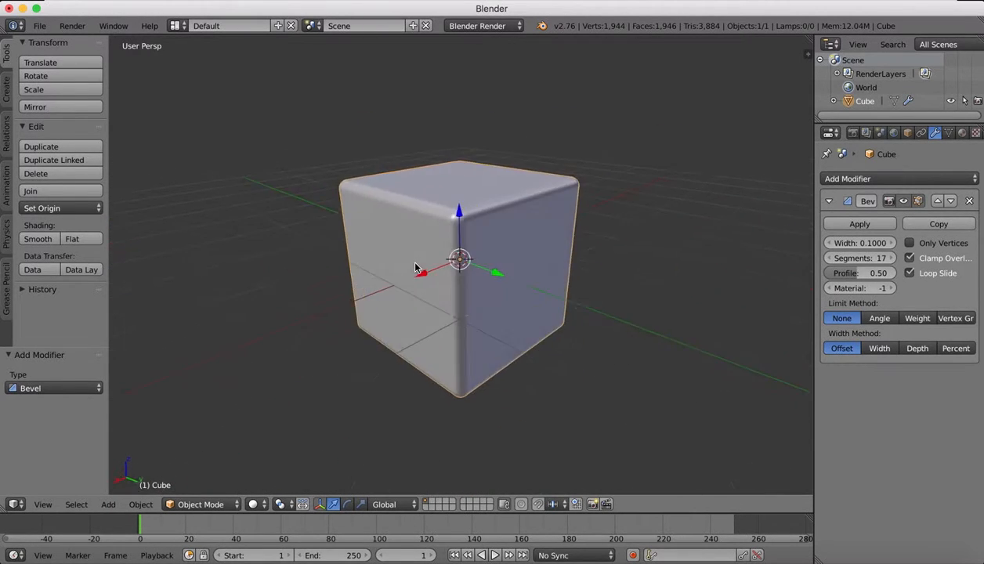
Reduce the Bevel modifier's segments to 1, compare the edges, and raise the segments to 2.
click(883, 261)
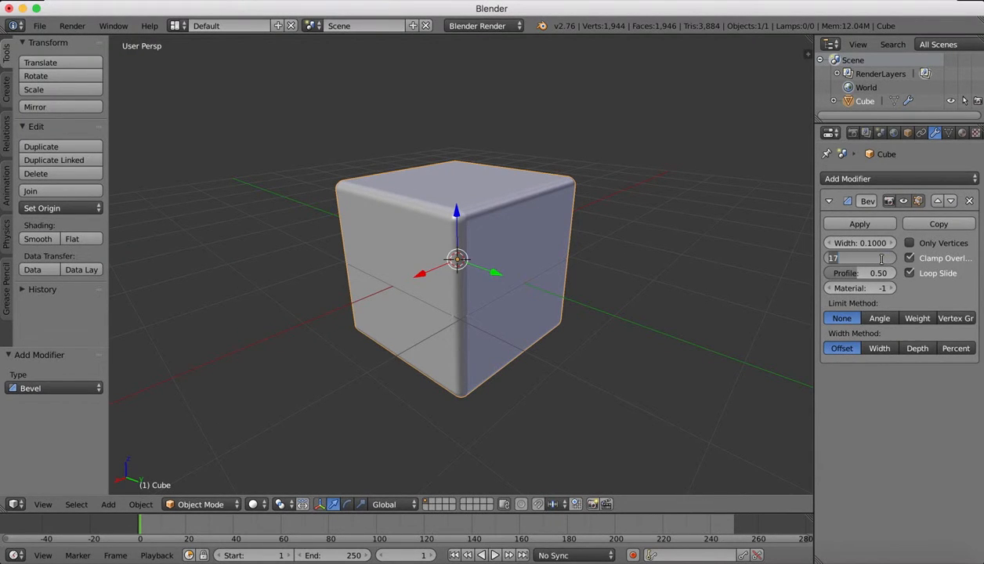
text(1)
key(Return)
scroll(491, 172, right, 5)
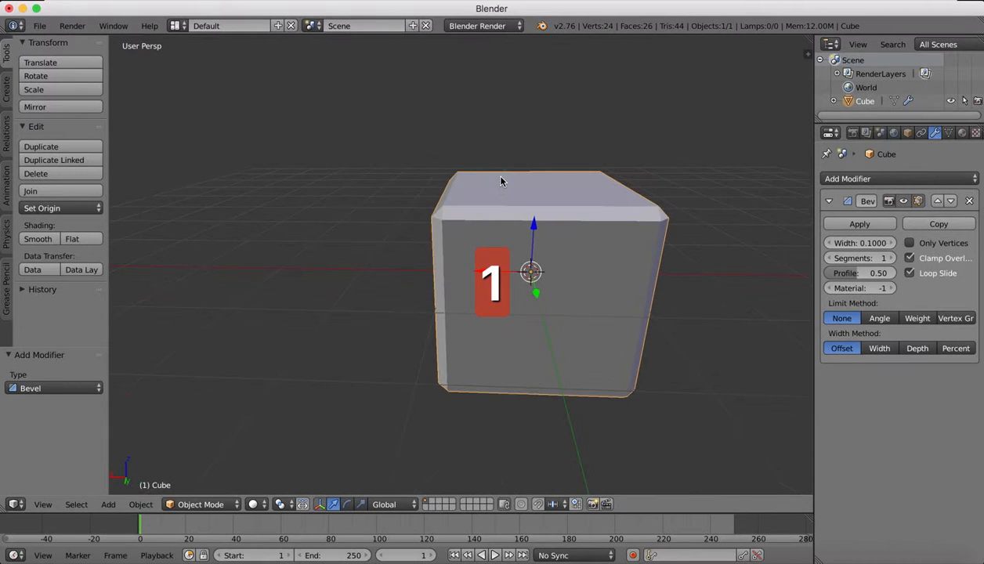
scroll(501, 182, right, 5)
click(894, 258)
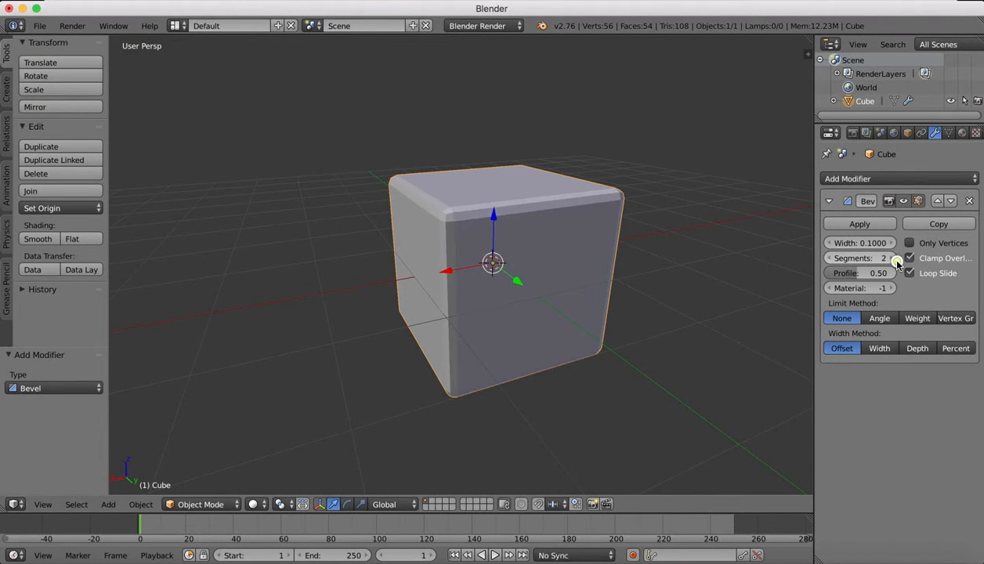
scroll(523, 172, right, 10)
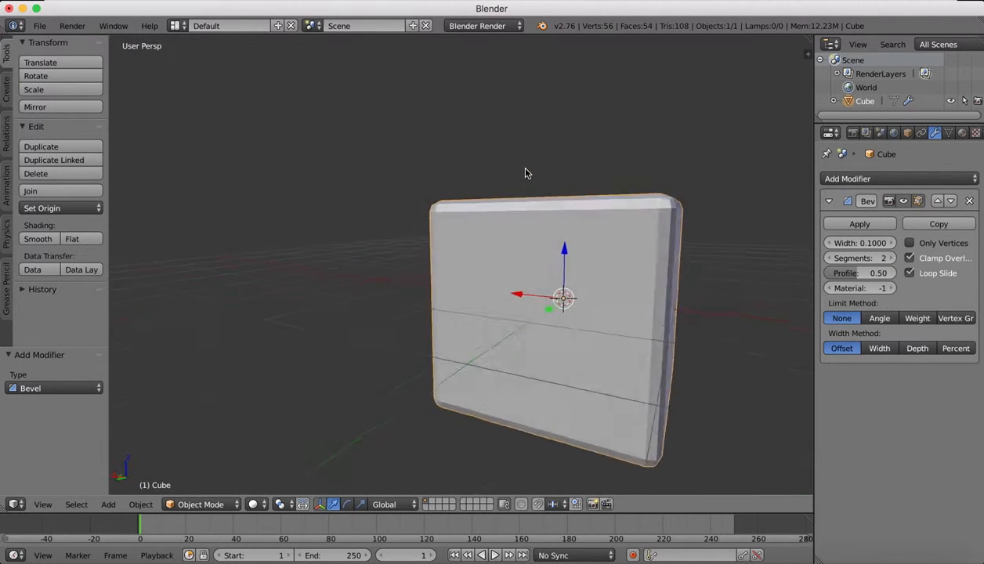
scroll(525, 169, right, 10)
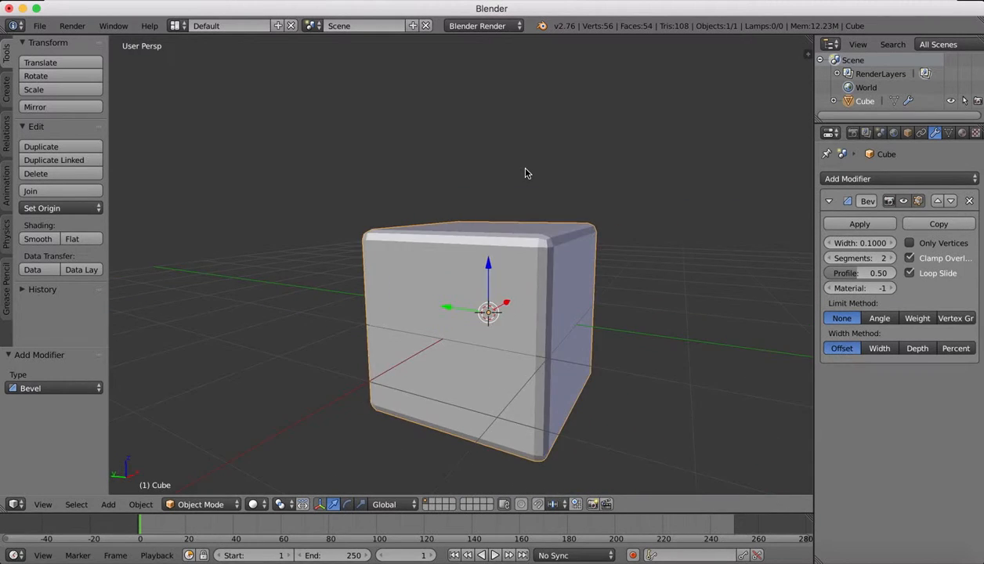
scroll(525, 173, right, 10)
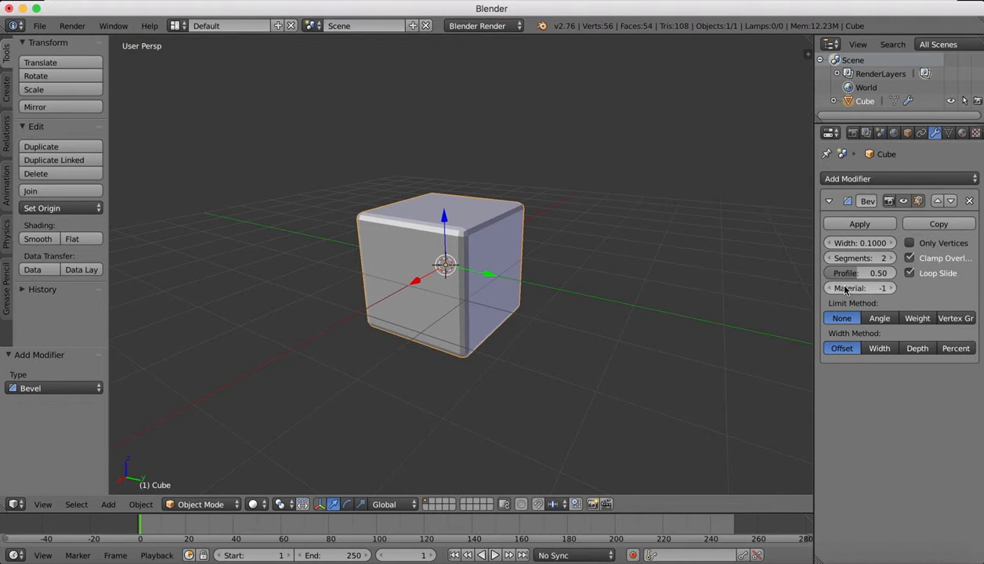
Limit the bevel by Angle, try thresholds around 90°, and set the angle to 40.2°.
drag(801, 294, 777, 290)
click(876, 323)
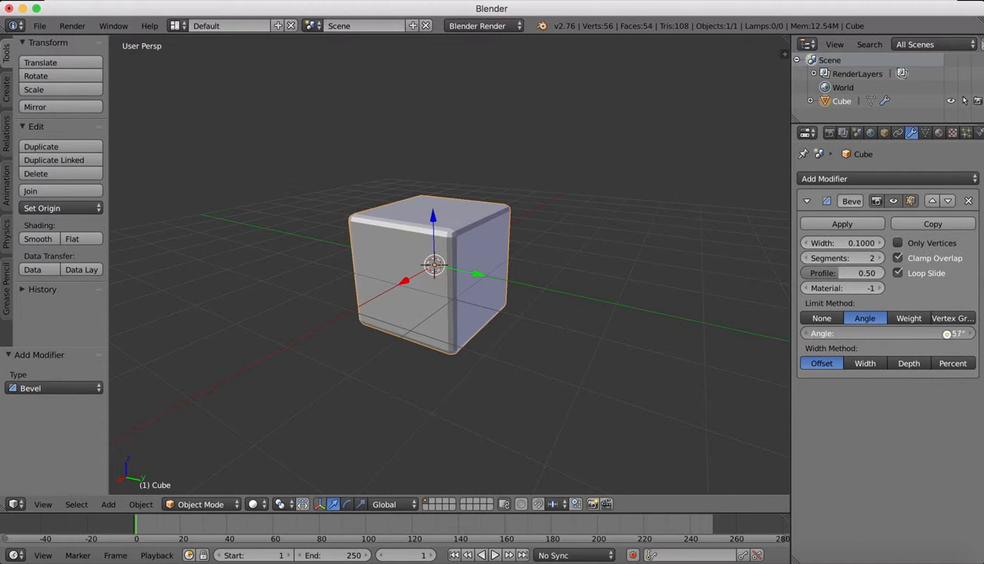
drag(946, 333, 947, 334)
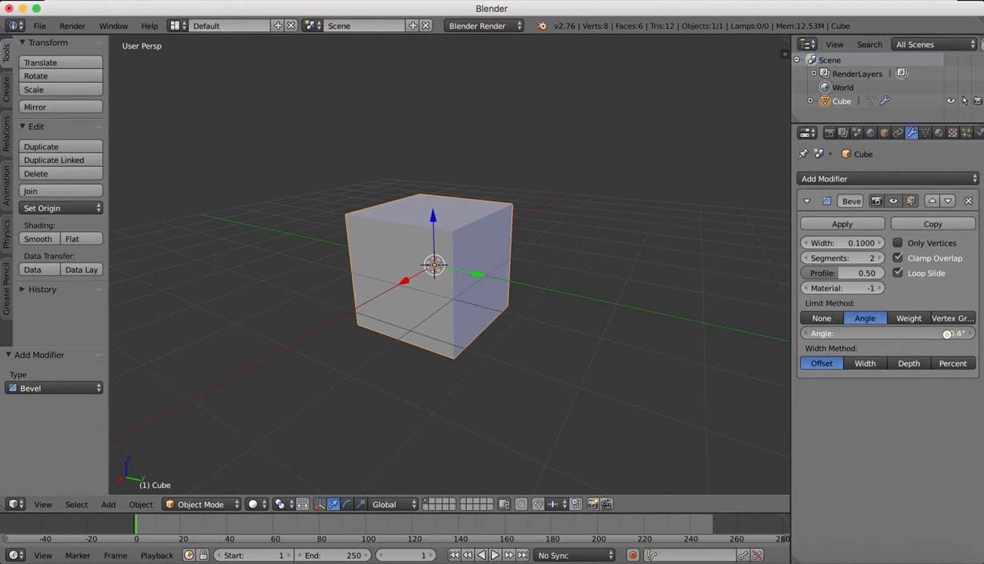
mouse_move(947, 334)
mouse_down()
mouse_move(960, 334)
mouse_move(950, 335)
mouse_up()
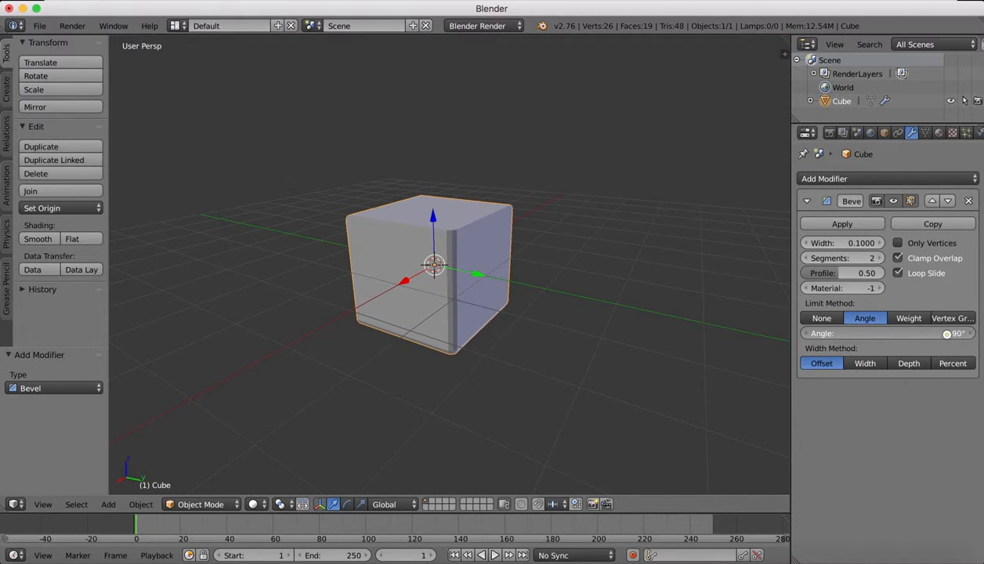
drag(948, 334, 949, 334)
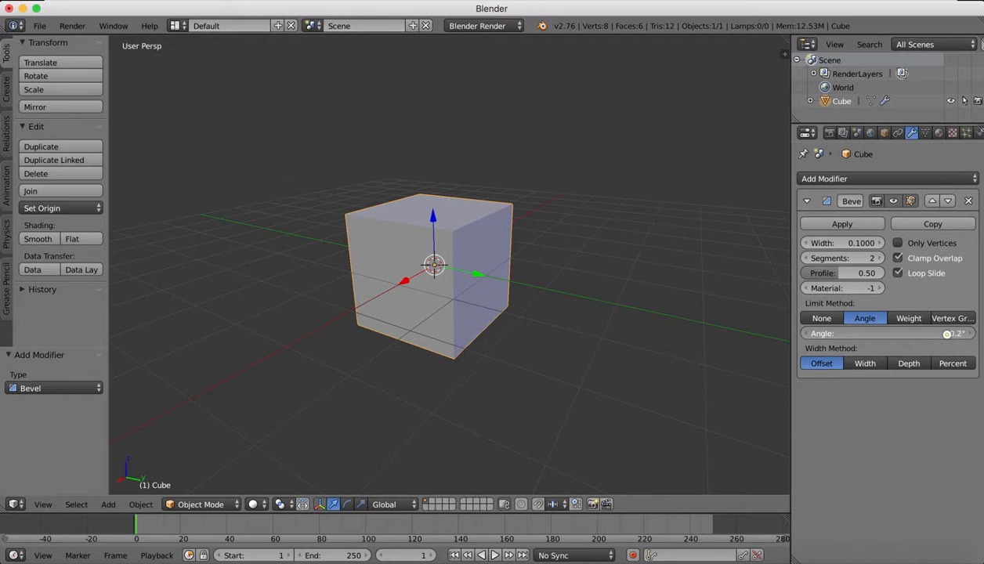
drag(948, 335, 887, 339)
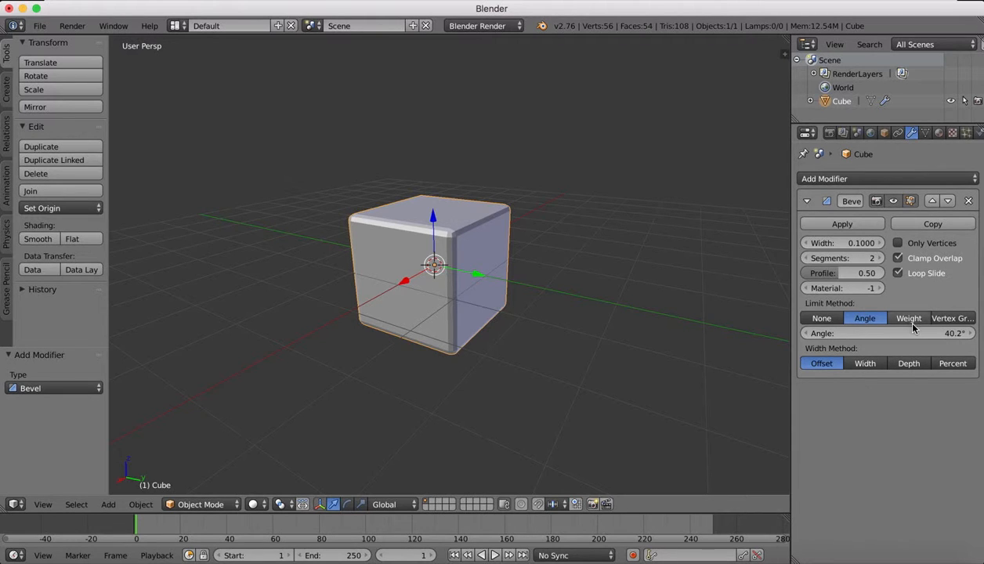
Change the bevel's limit method to Weight and enter Edit Mode on the cube.
click(909, 319)
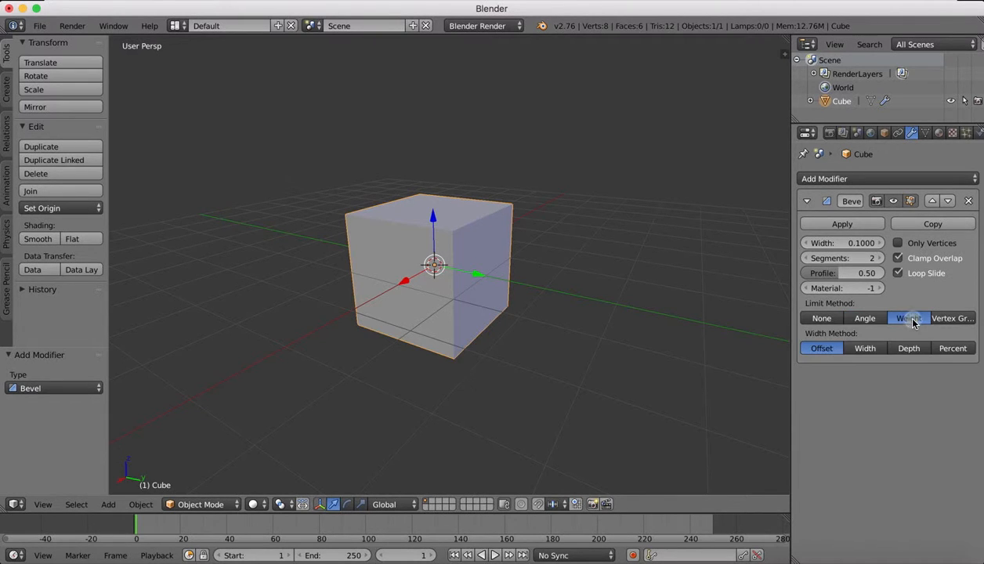
click(206, 505)
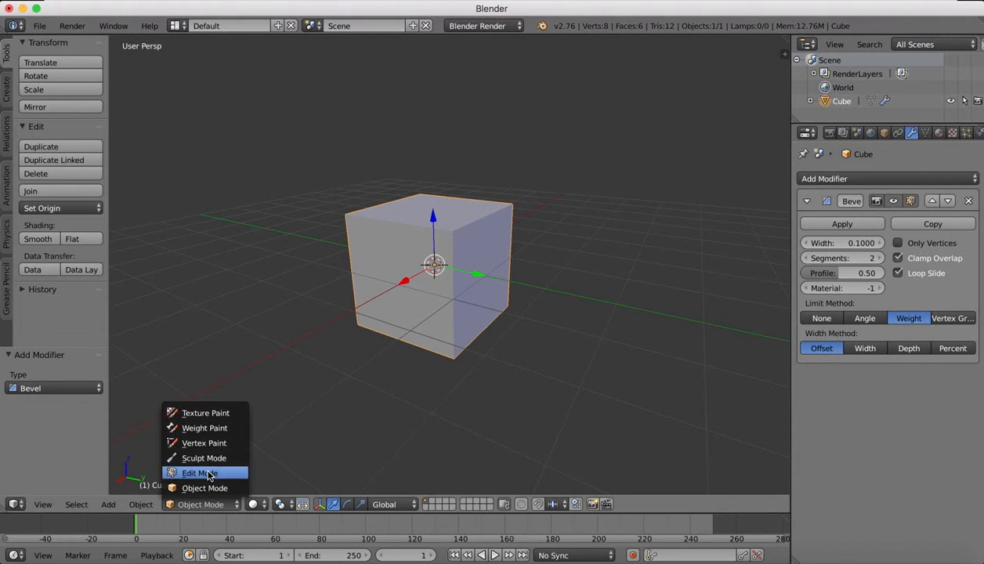
click(201, 473)
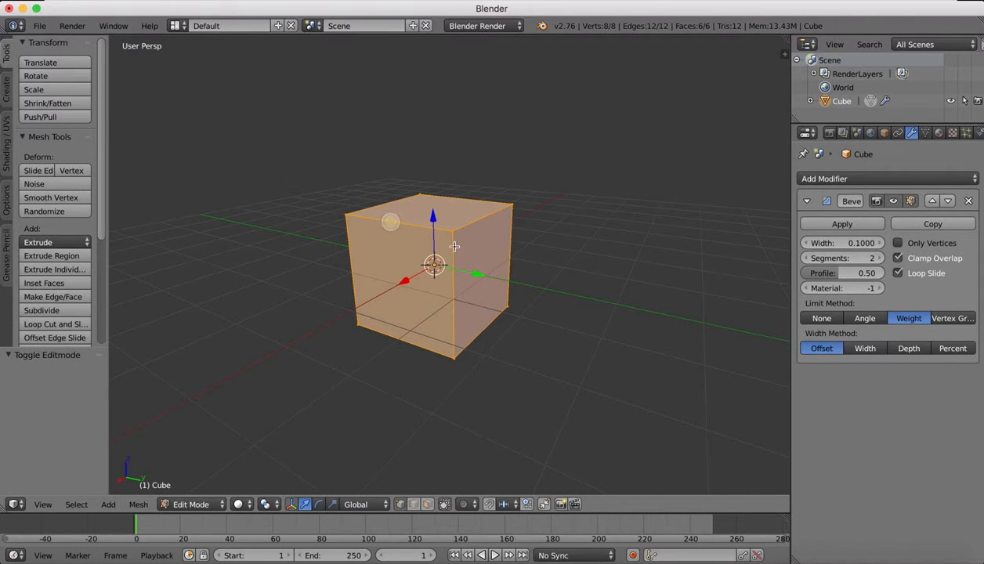
Switch to edge selection and select the three edges meeting at the cube's nearest upper corner.
right_click(470, 223)
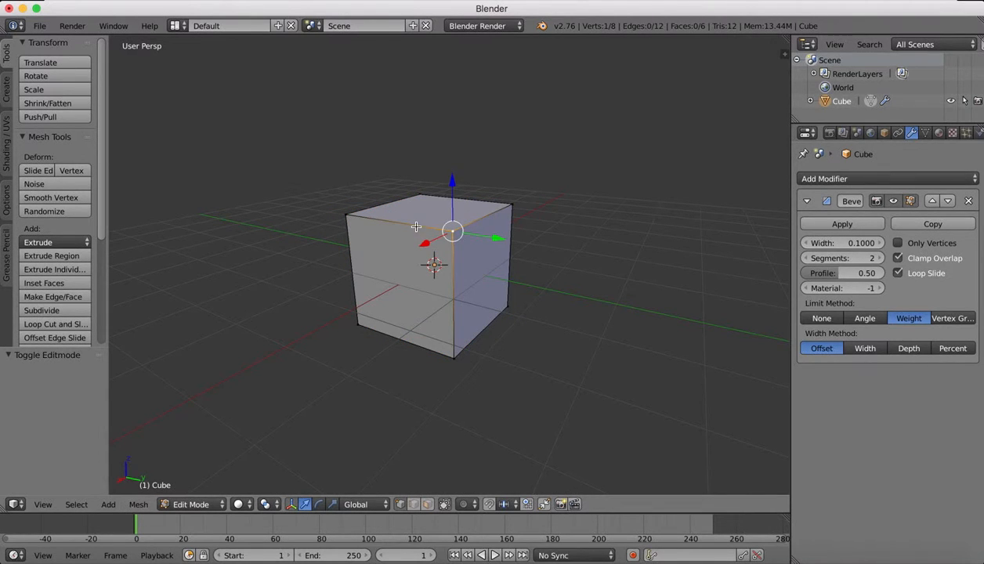
click(415, 506)
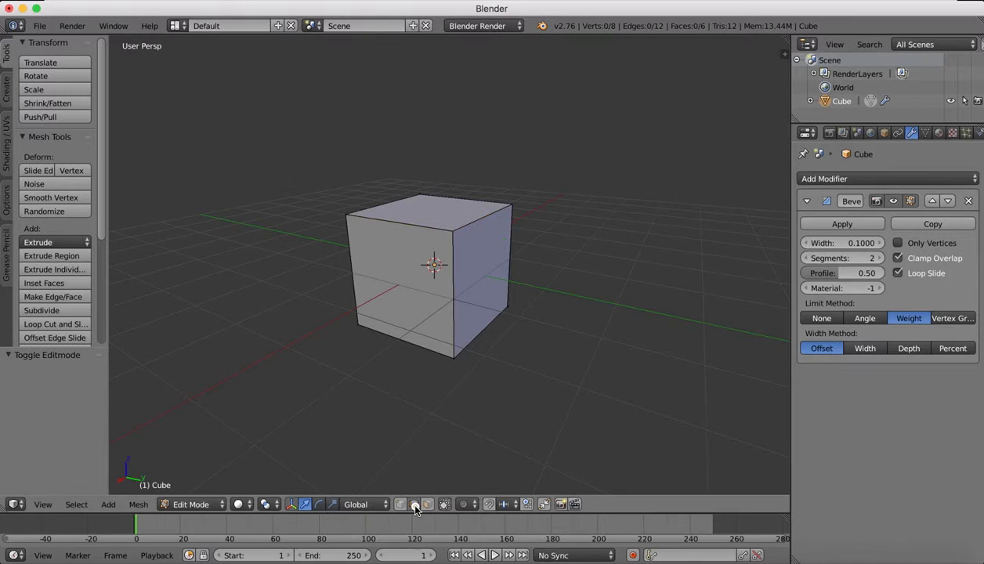
right_click(404, 220)
shift+right_click(477, 213)
shift+right_click(454, 270)
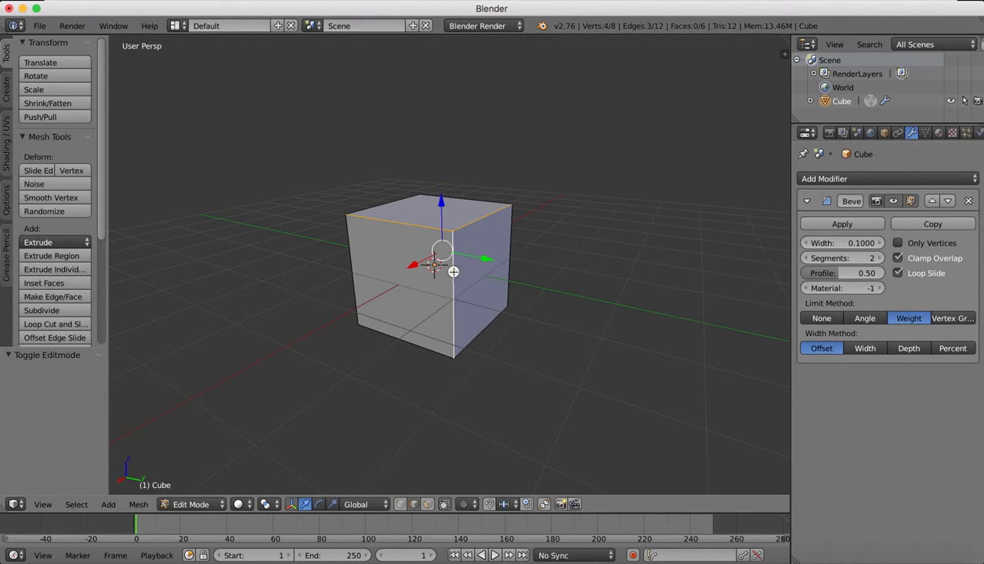
Start Edge Bevel Weight on the three selected edges and try weights of 0.1 and 1.
click(139, 506)
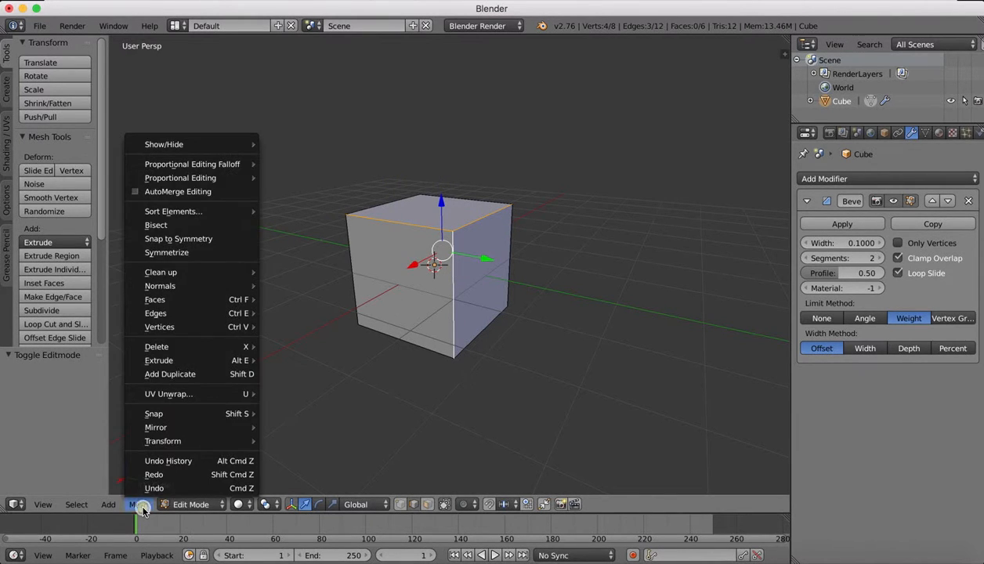
mouse_move(171, 313)
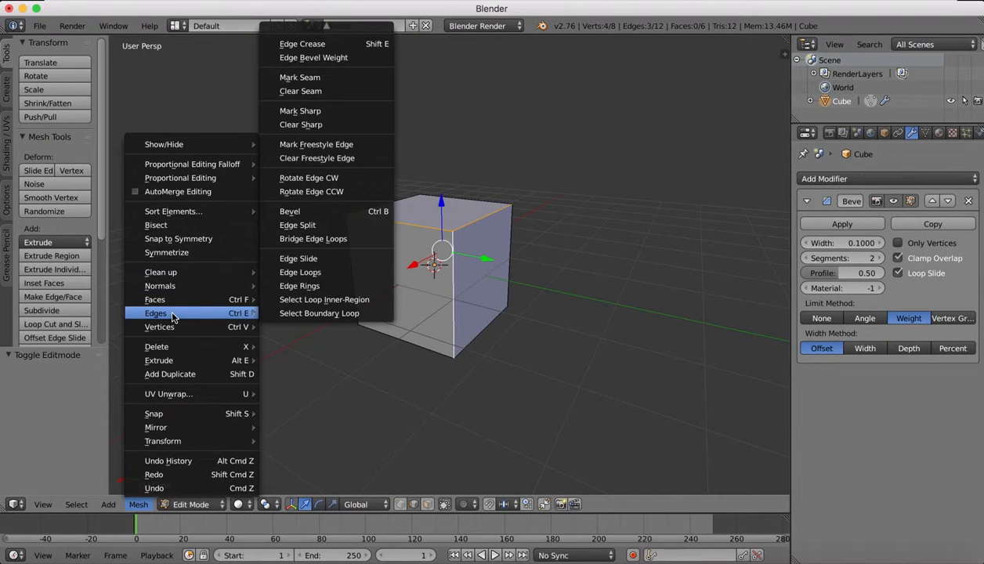
click(313, 58)
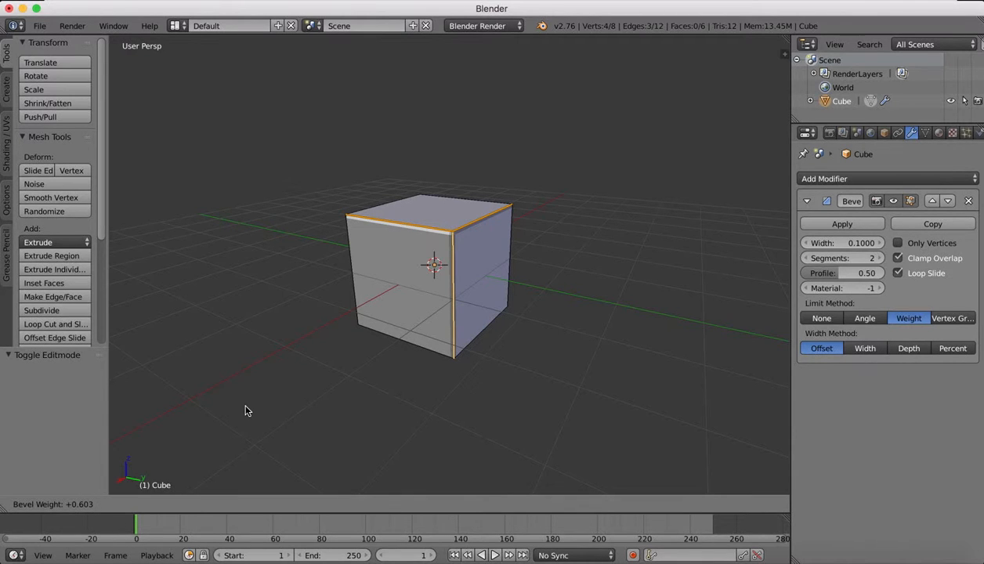
text(0.1)
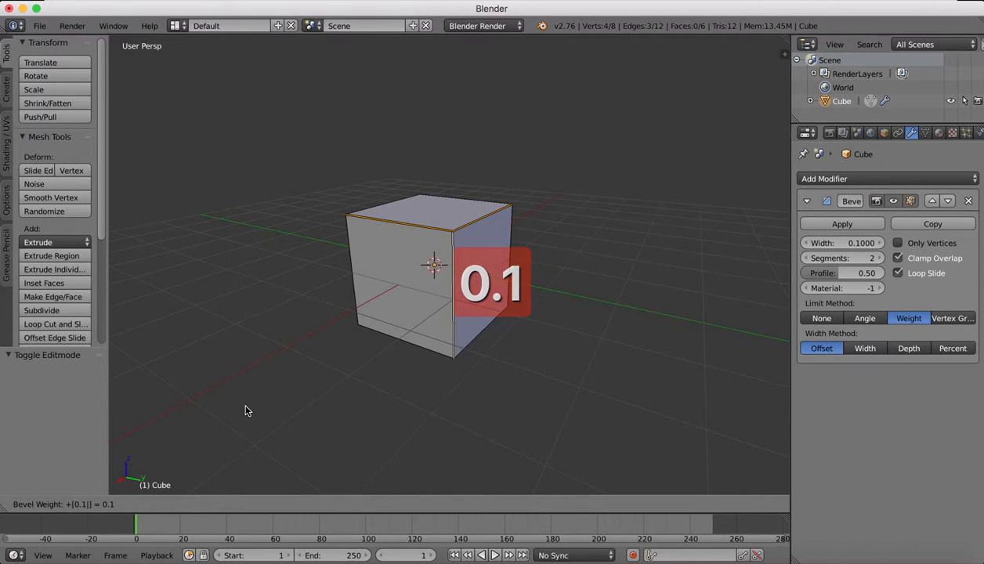
key(BackSpace)
key(BackSpace)
text(1)
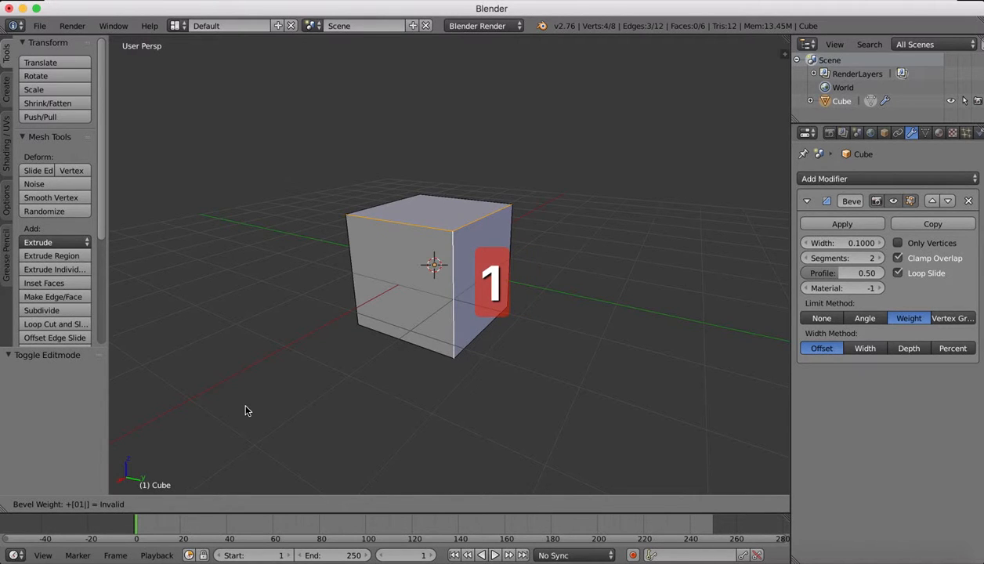
text(1)
key(BackSpace)
key(BackSpace)
key(BackSpace)
text(1)
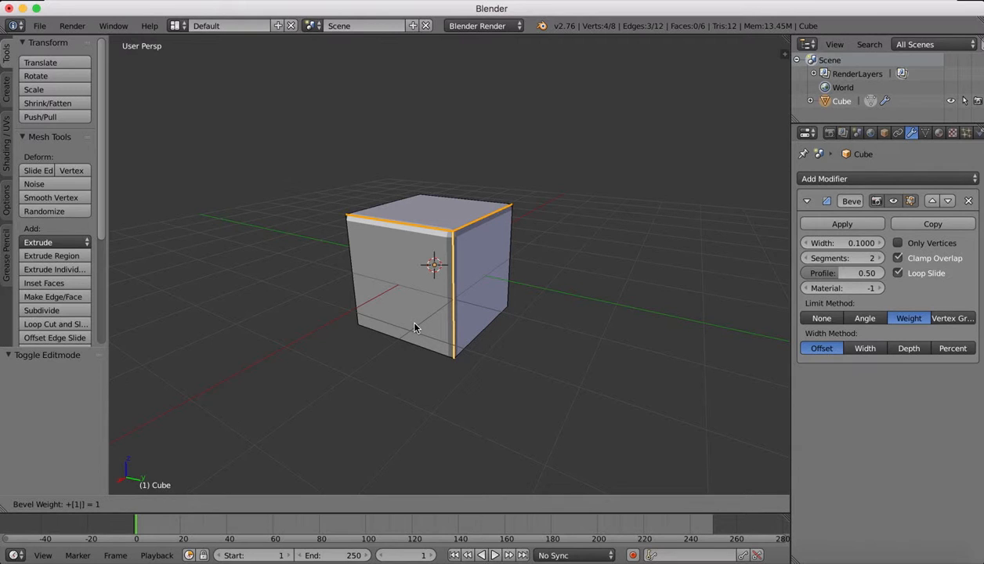
text(0.5)
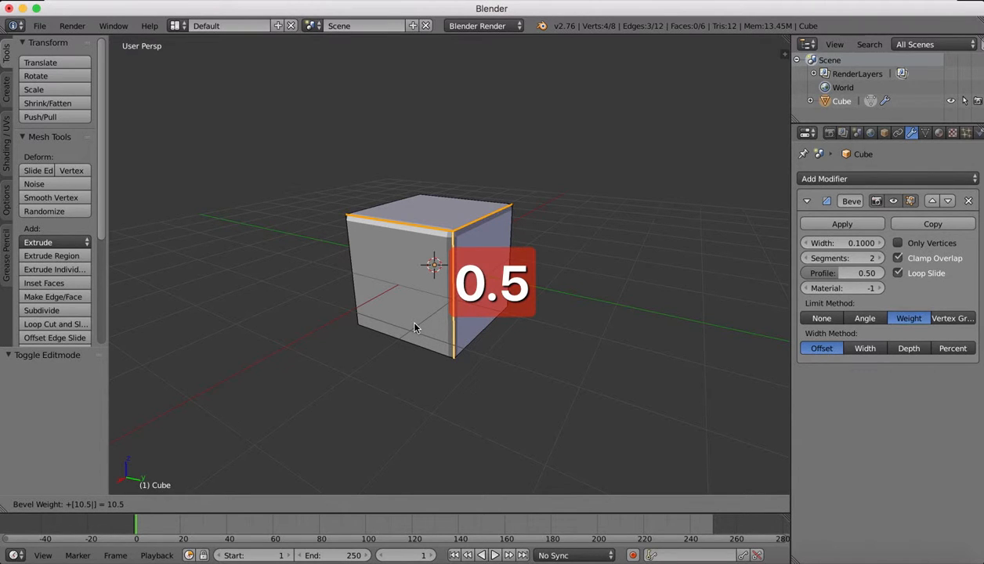
Set the bevel weight of the three selected edges to 0.5.
key(BackSpace)
key(BackSpace)
key(BackSpace)
key(BackSpace)
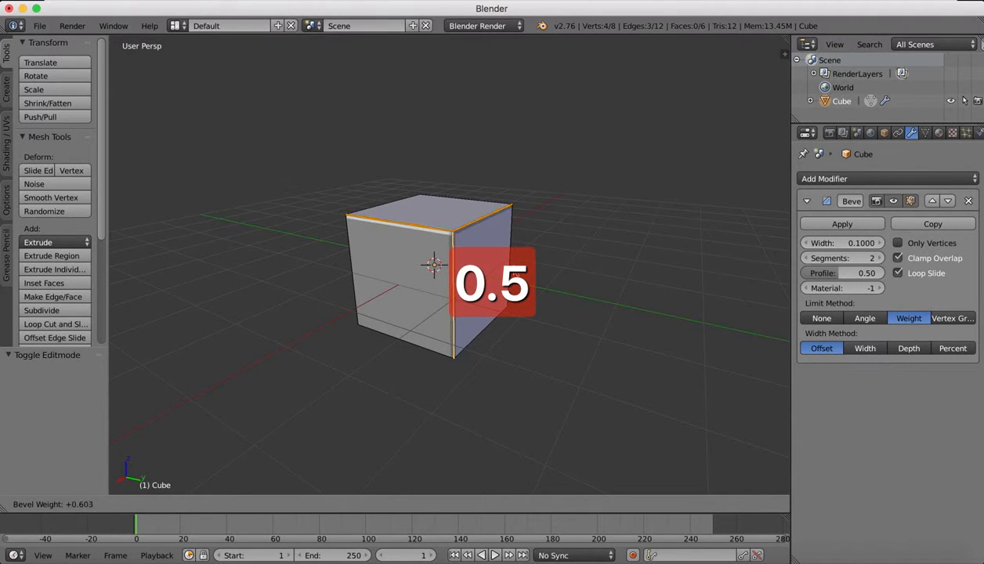
text(0.5)
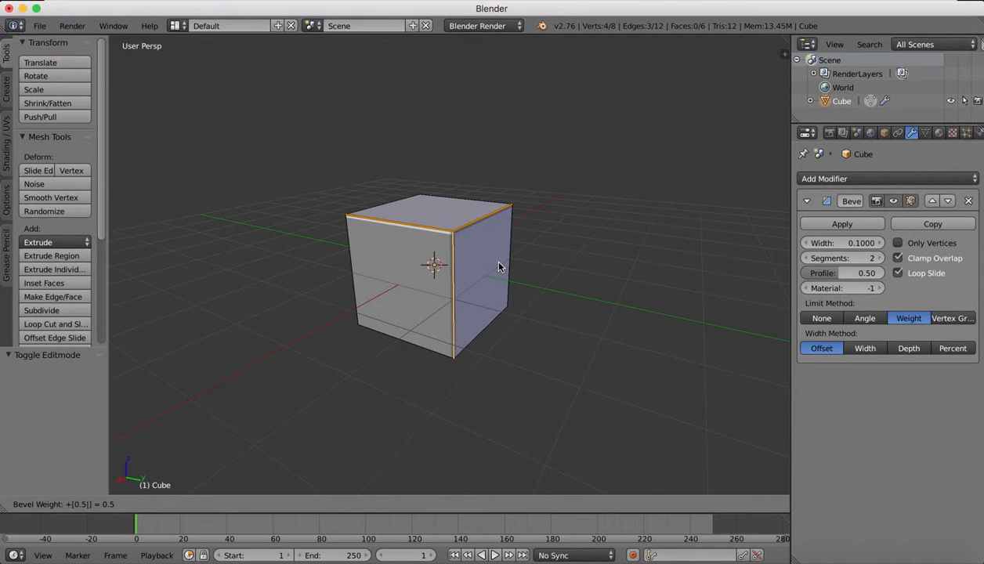
click(396, 341)
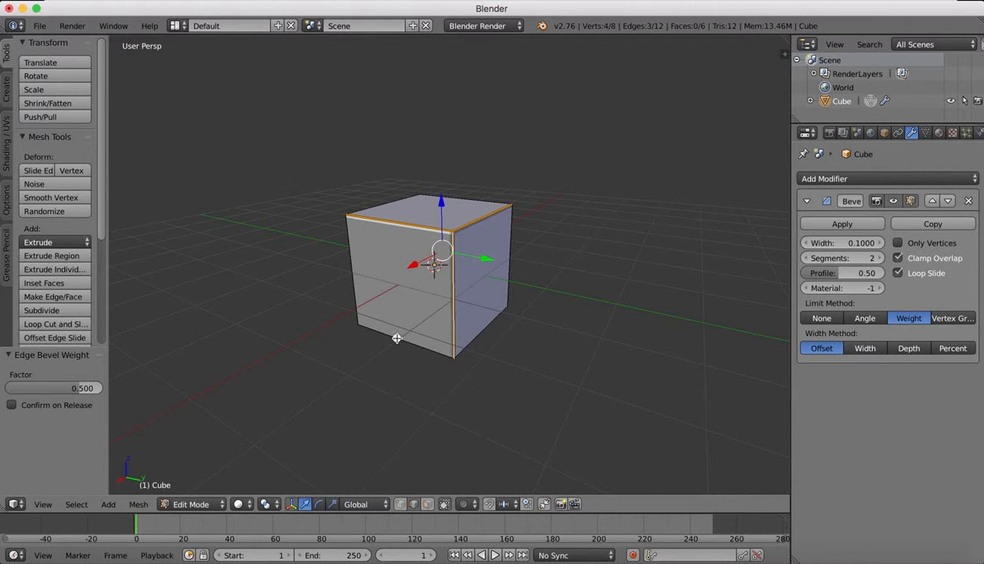
Give the bottom edge of the cube's light front face an edge bevel weight of 1.
right_click(396, 339)
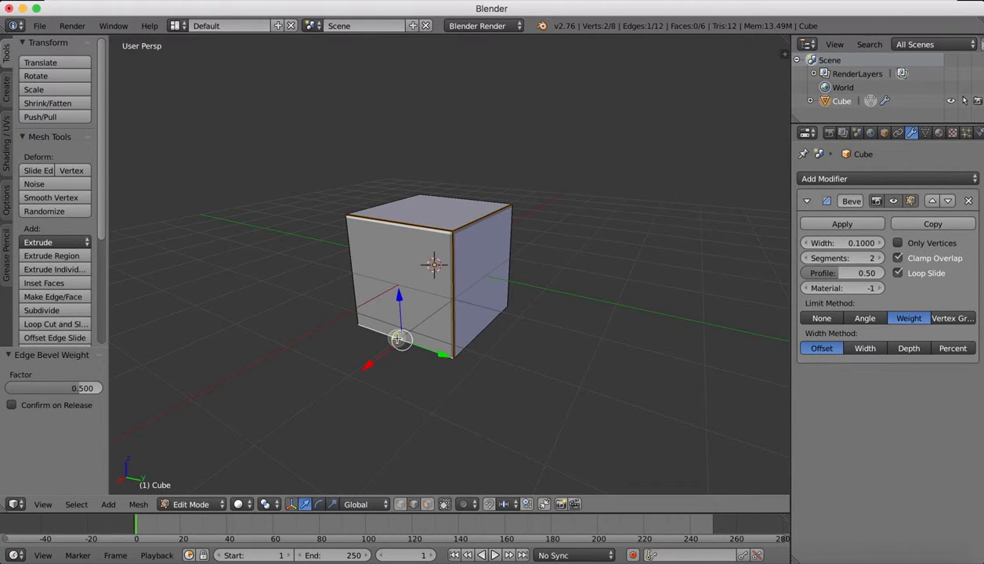
click(138, 504)
mouse_move(166, 313)
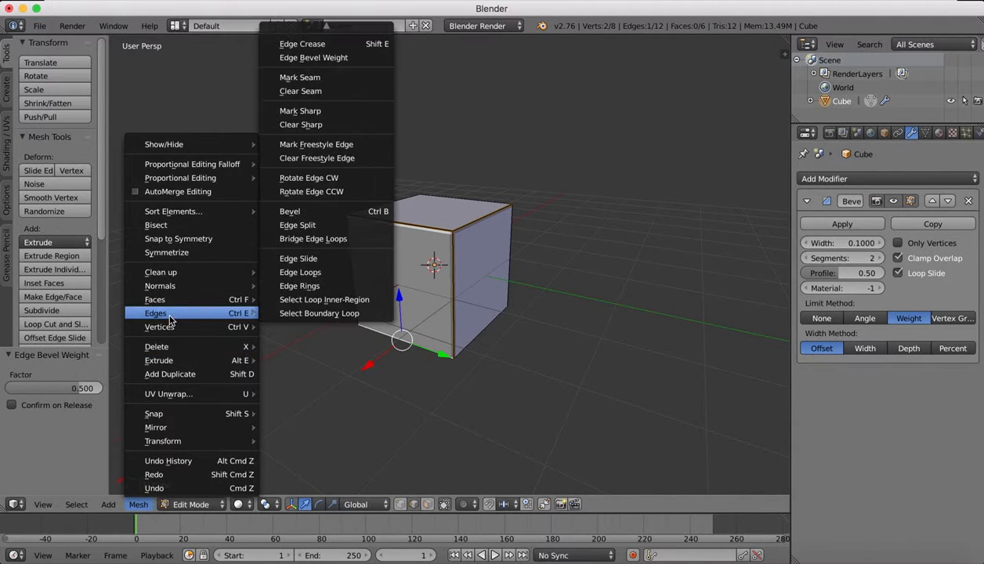
click(306, 58)
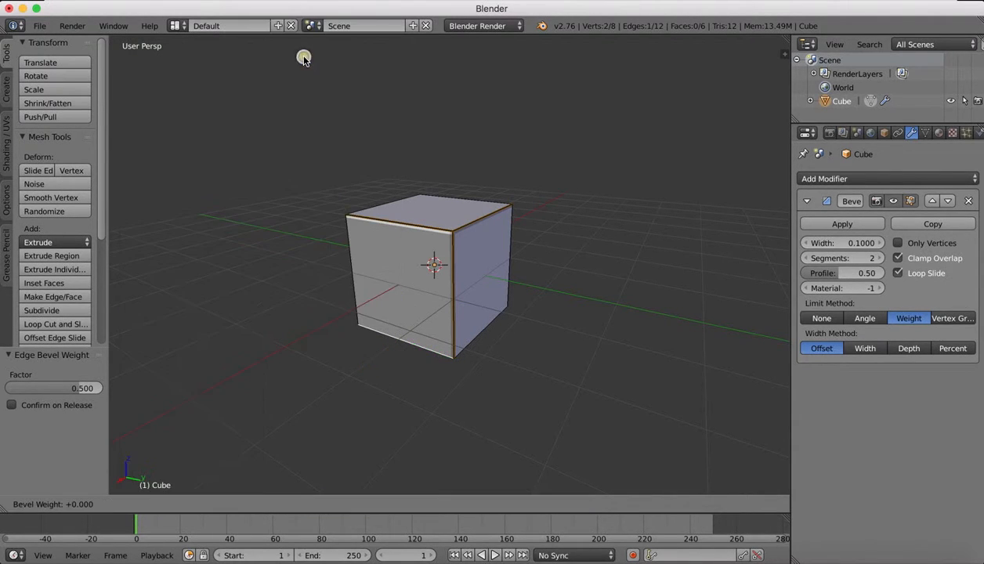
click(198, 441)
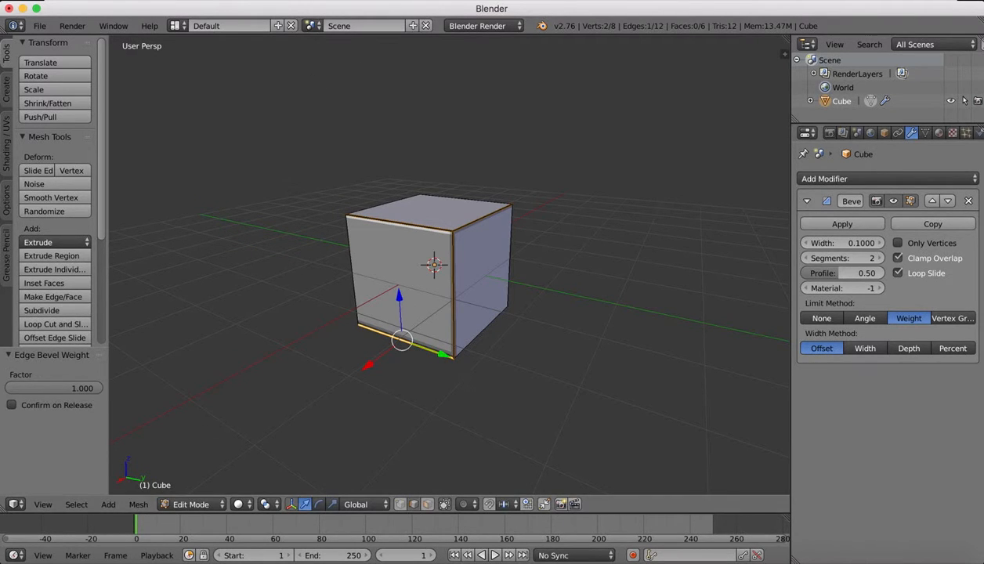
Give the bottom edge of the adjacent bluish side face an edge bevel weight of 0.7 and return to Object Mode.
right_click(484, 326)
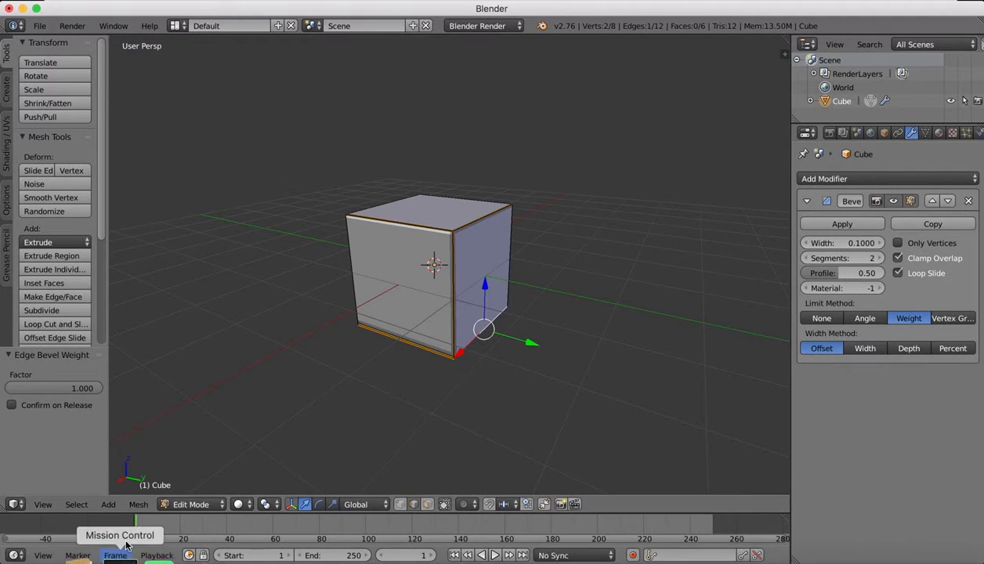
click(140, 506)
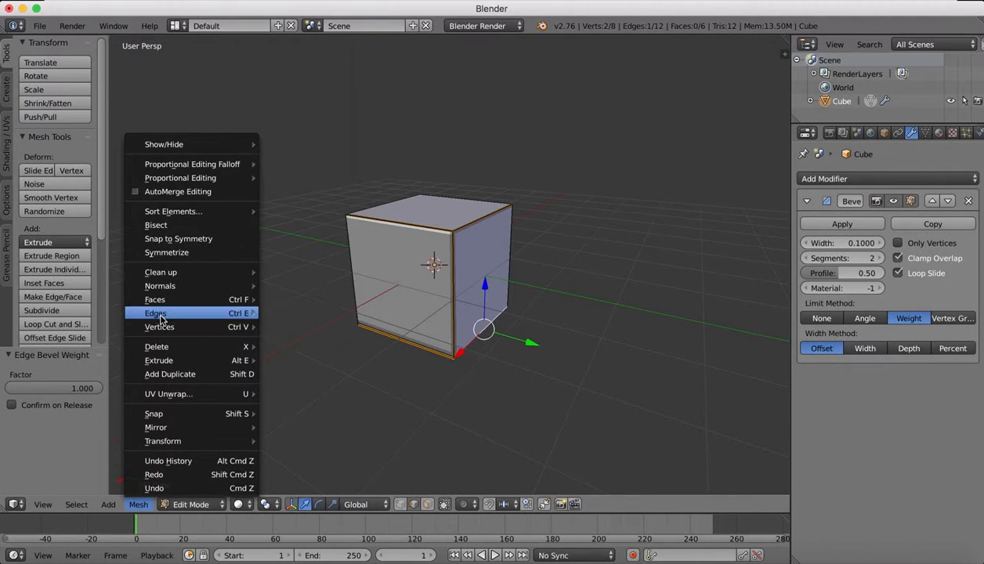
mouse_move(180, 313)
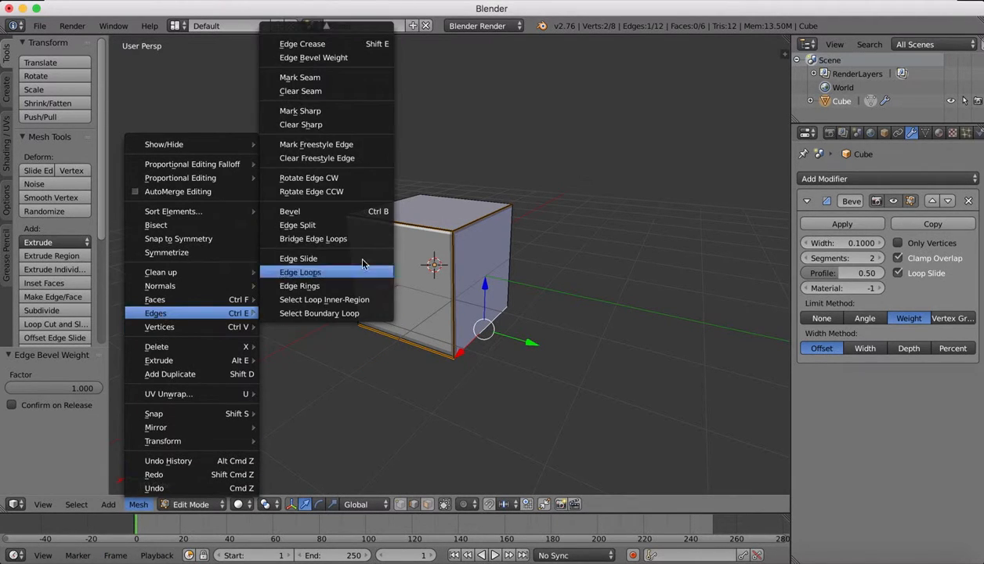
click(313, 58)
text(0.7)
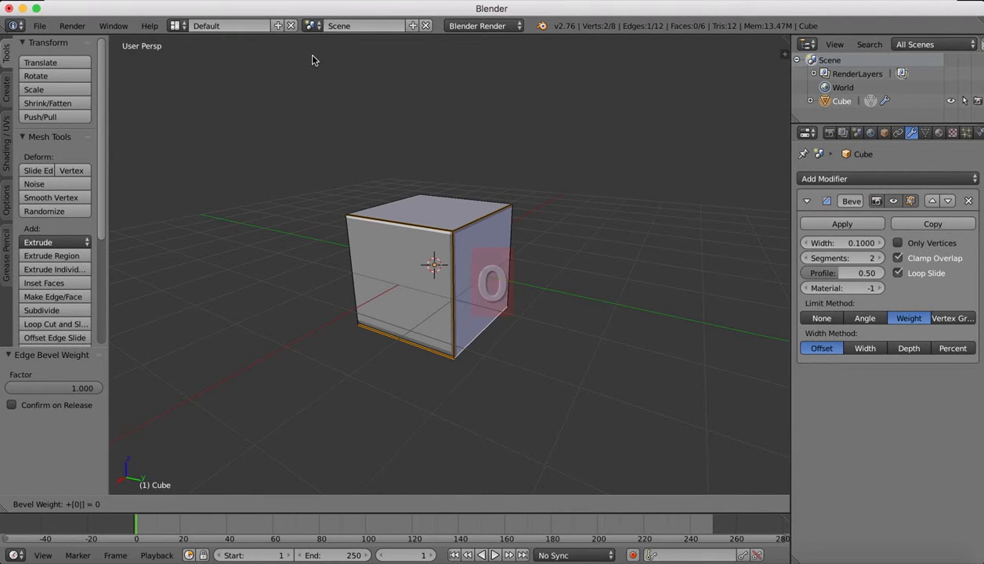
key(Return)
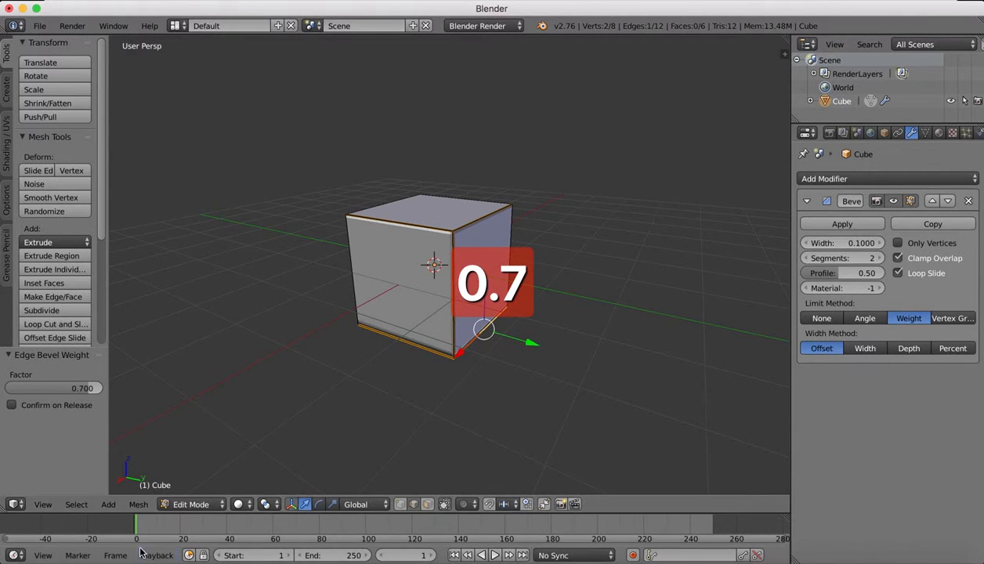
click(191, 503)
click(188, 486)
Examine the cube from all sides, comparing the weighted edges' bevels with the unweighted edges.
scroll(447, 226, up, 8)
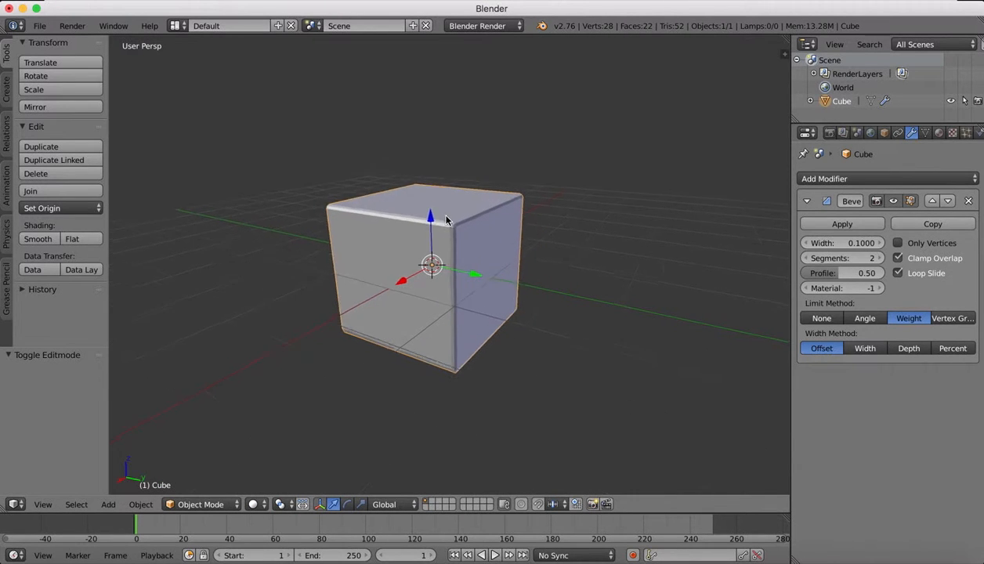
scroll(446, 220, down, 5)
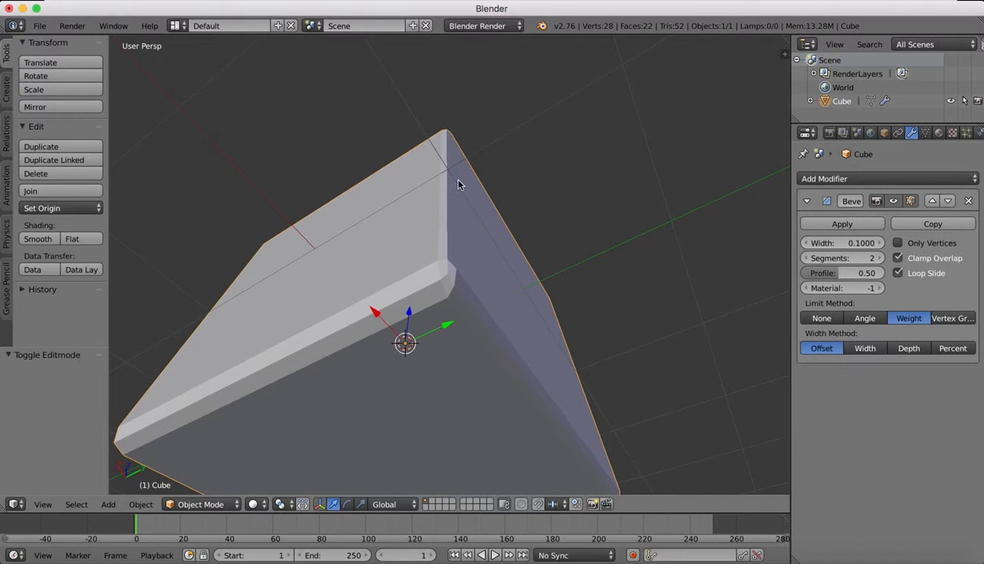
scroll(458, 185, up, 10)
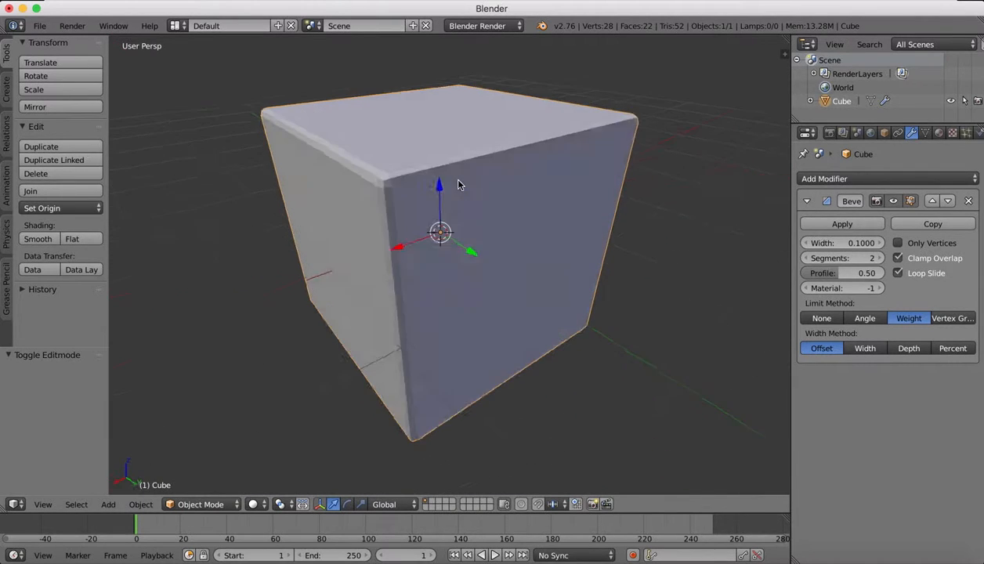
scroll(458, 185, left, 2)
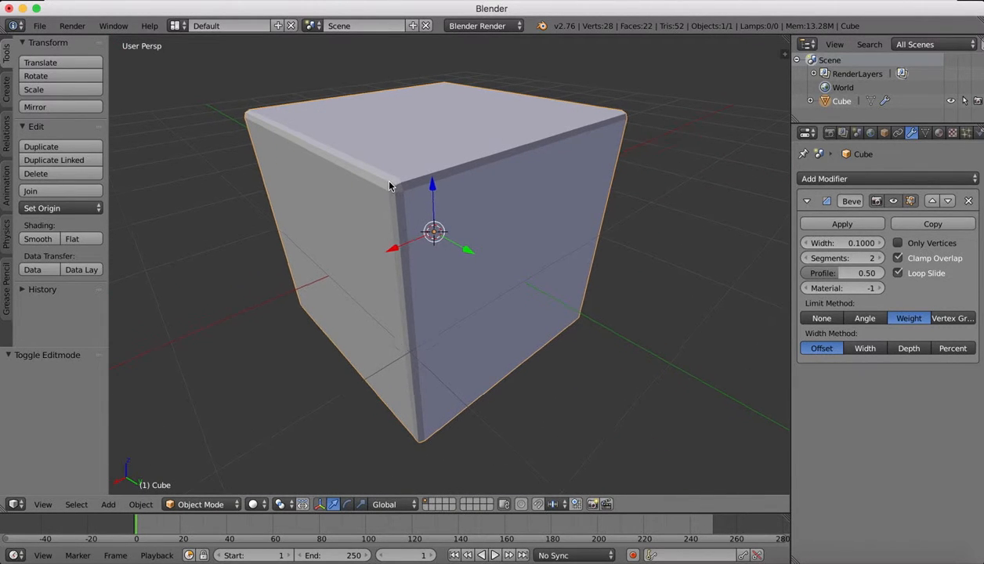
scroll(390, 186, left, 5)
scroll(390, 185, right, 5)
scroll(389, 186, down, 4)
scroll(390, 186, left, 2)
scroll(390, 185, down, 4)
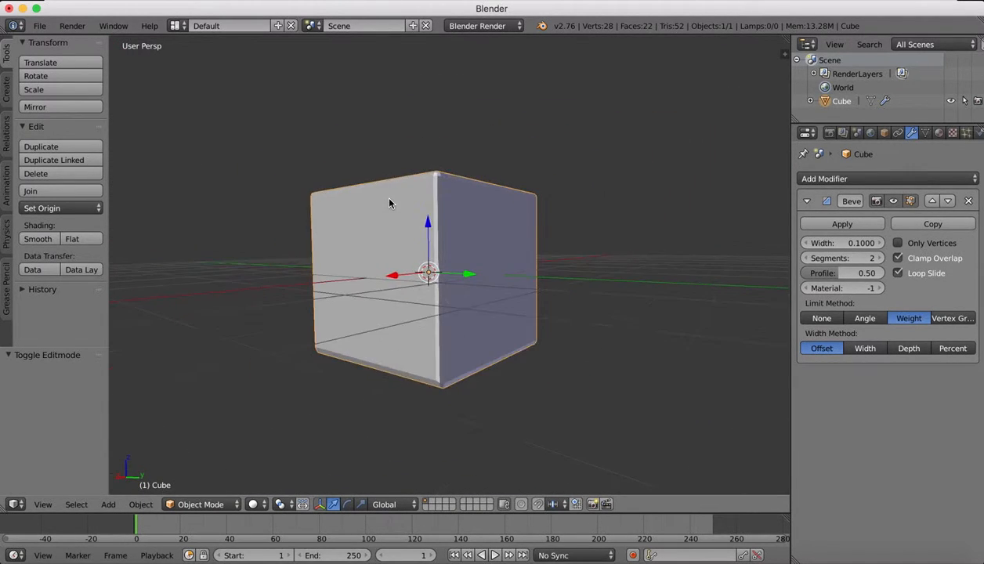
scroll(389, 185, down, 6)
scroll(389, 186, left, 10)
scroll(389, 199, up, 6)
scroll(390, 200, left, 5)
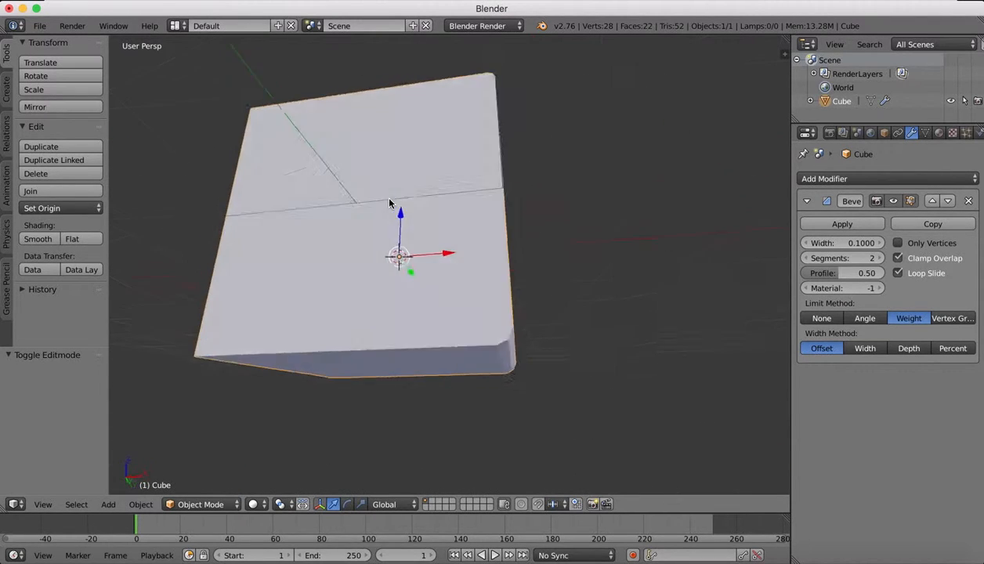
scroll(390, 199, down, 4)
scroll(390, 199, left, 5)
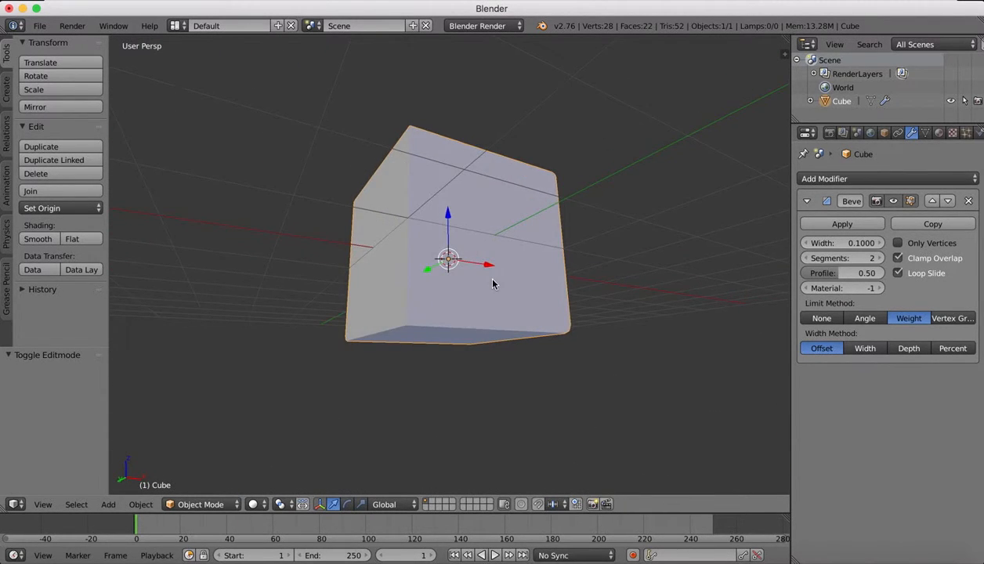
scroll(493, 283, up, 10)
scroll(494, 282, right, 6)
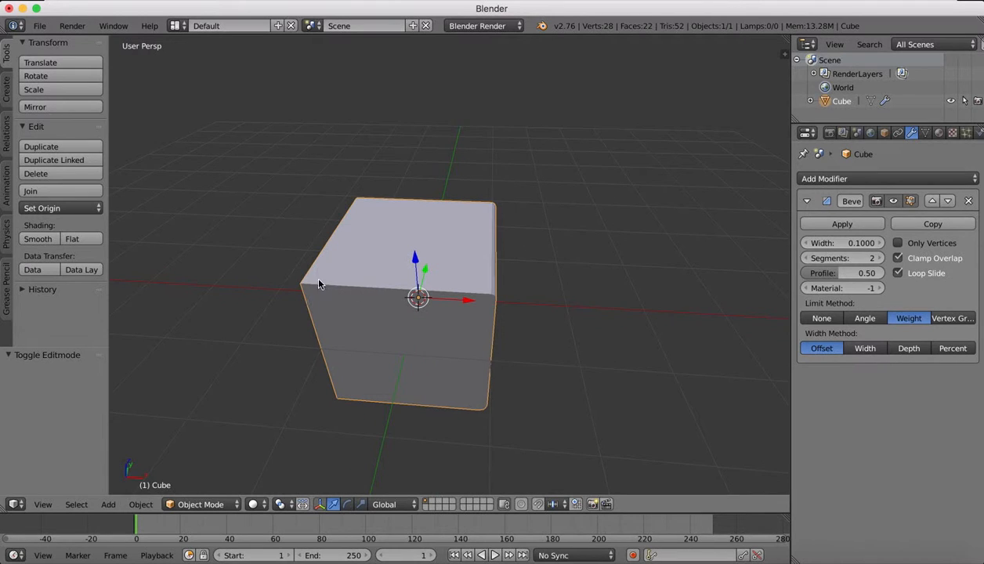
scroll(402, 308, down, 3)
scroll(402, 307, down, 5)
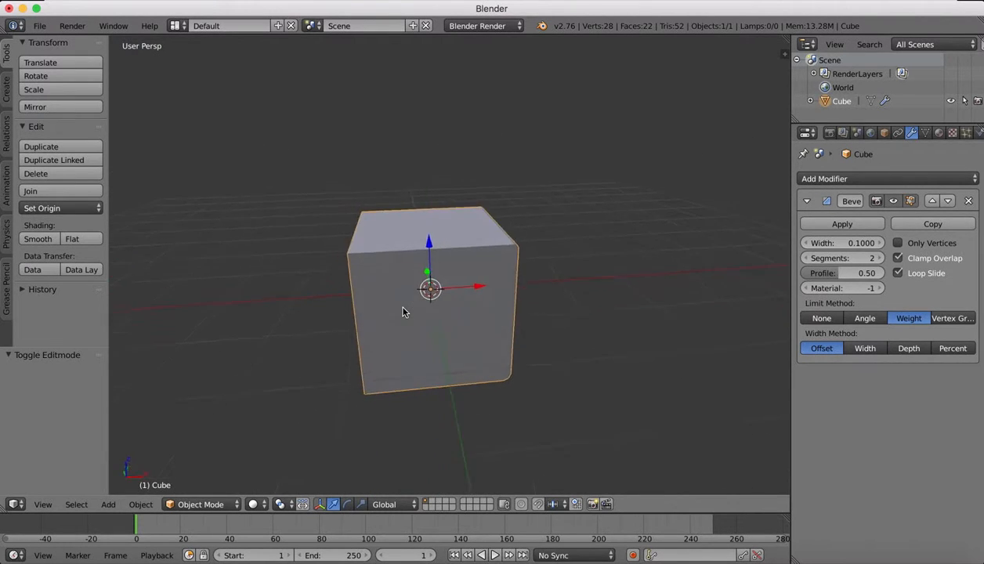
scroll(402, 308, right, 8)
scroll(403, 307, right, 10)
scroll(403, 307, down, 4)
scroll(403, 307, left, 4)
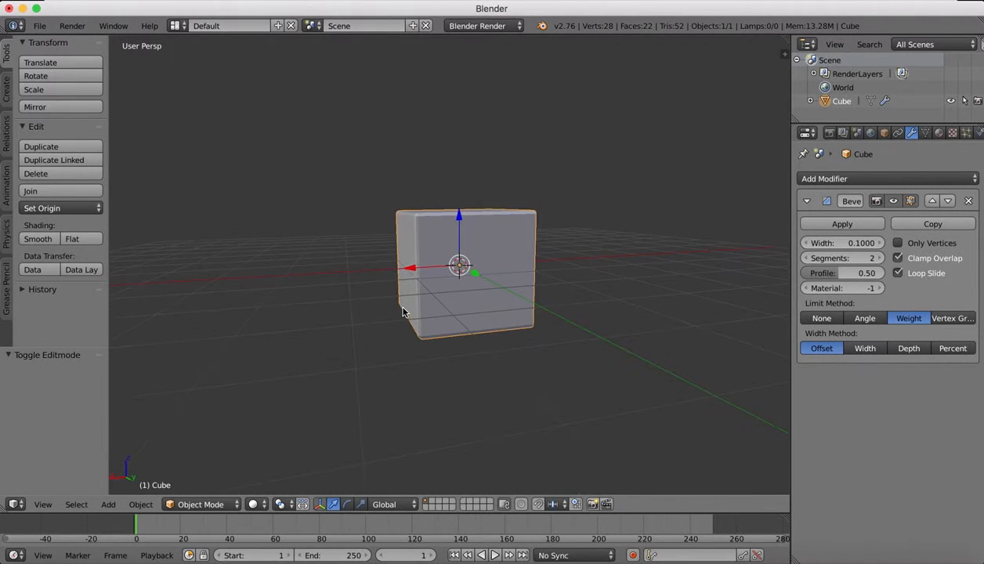
scroll(452, 210, up, 10)
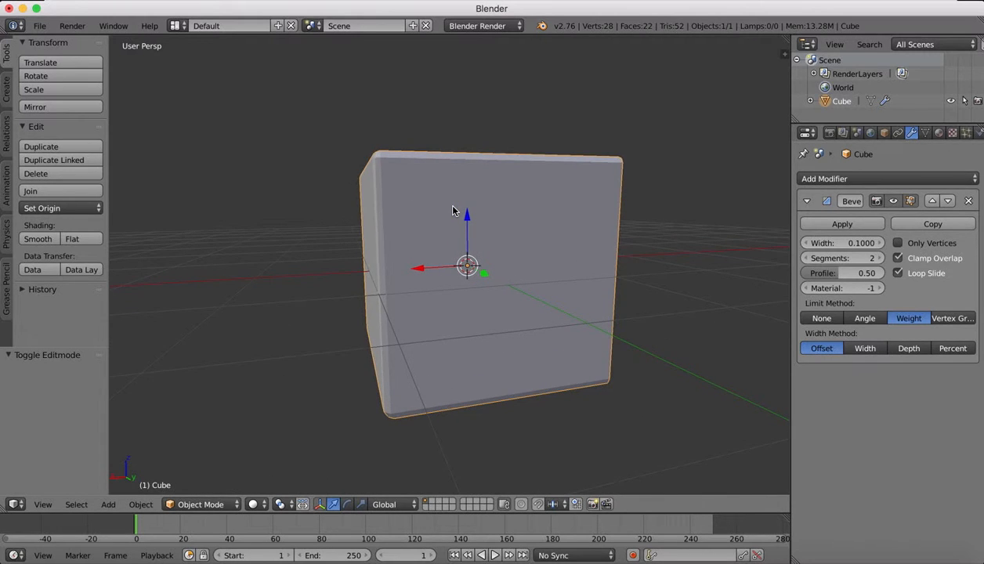
scroll(452, 210, up, 5)
scroll(453, 210, left, 4)
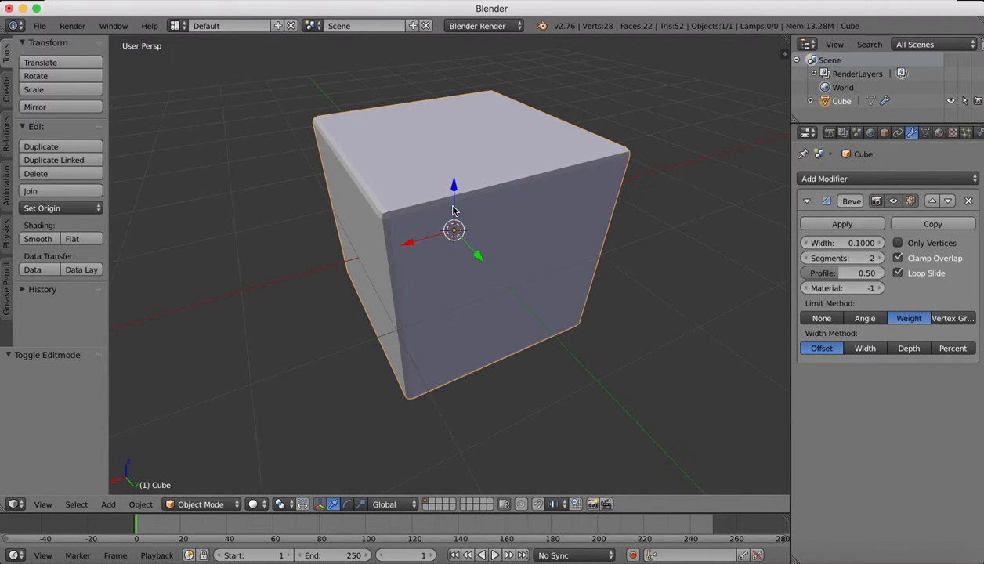
scroll(453, 211, up, 2)
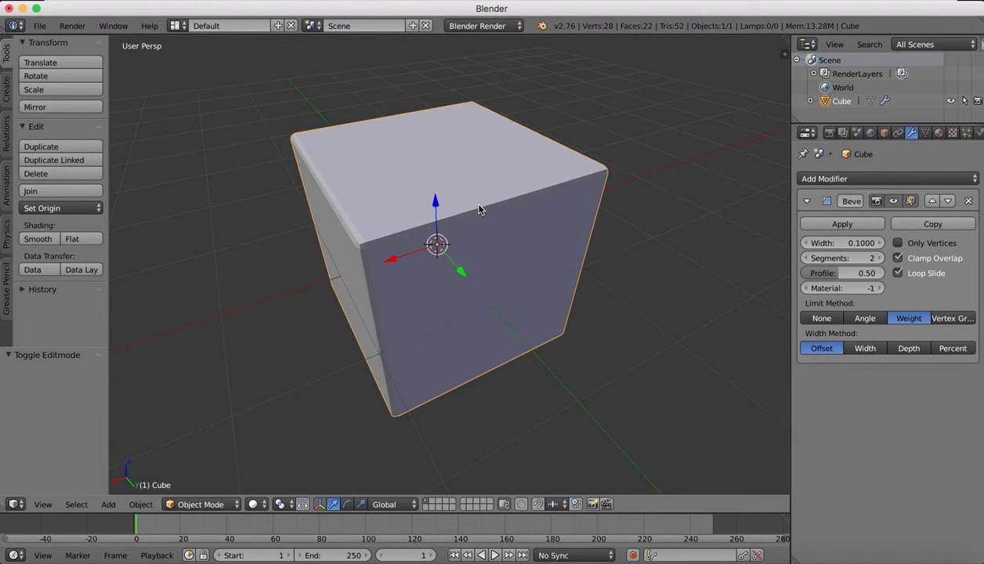
Apply the Bevel modifier to the cube so its bevels become permanent mesh geometry.
scroll(479, 205, left, 5)
scroll(479, 205, right, 7)
scroll(478, 205, left, 5)
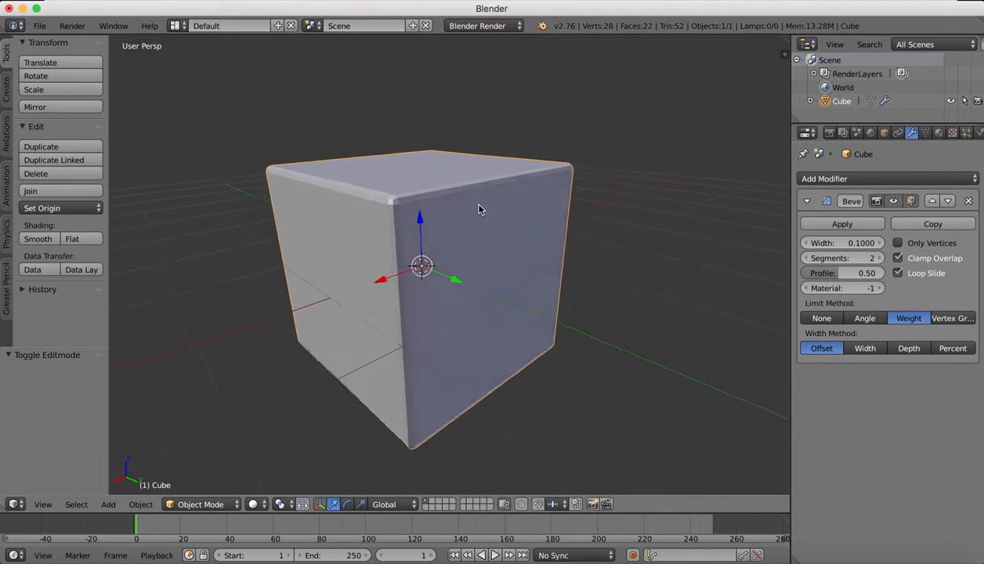
scroll(479, 205, left, 2)
scroll(479, 205, right, 10)
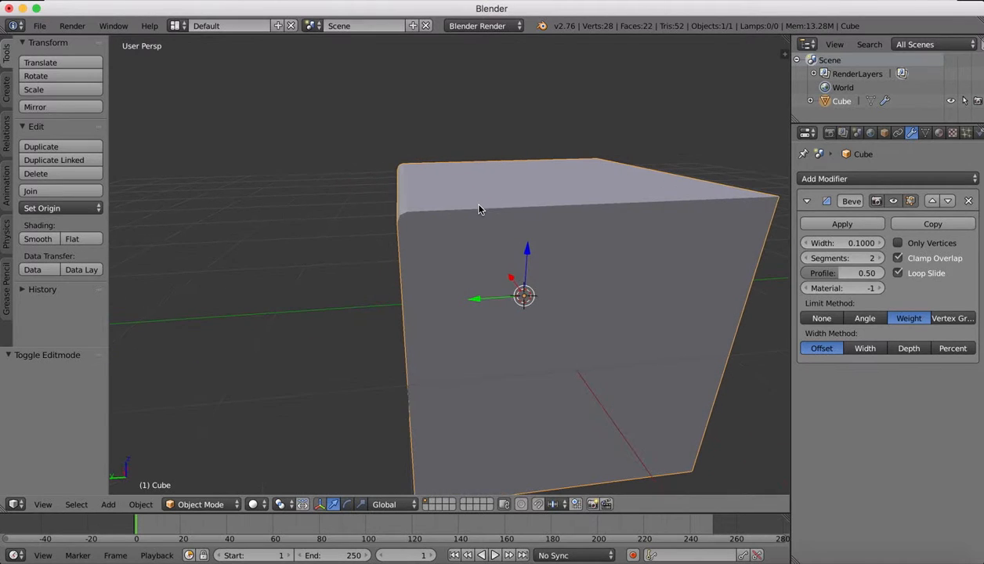
click(843, 225)
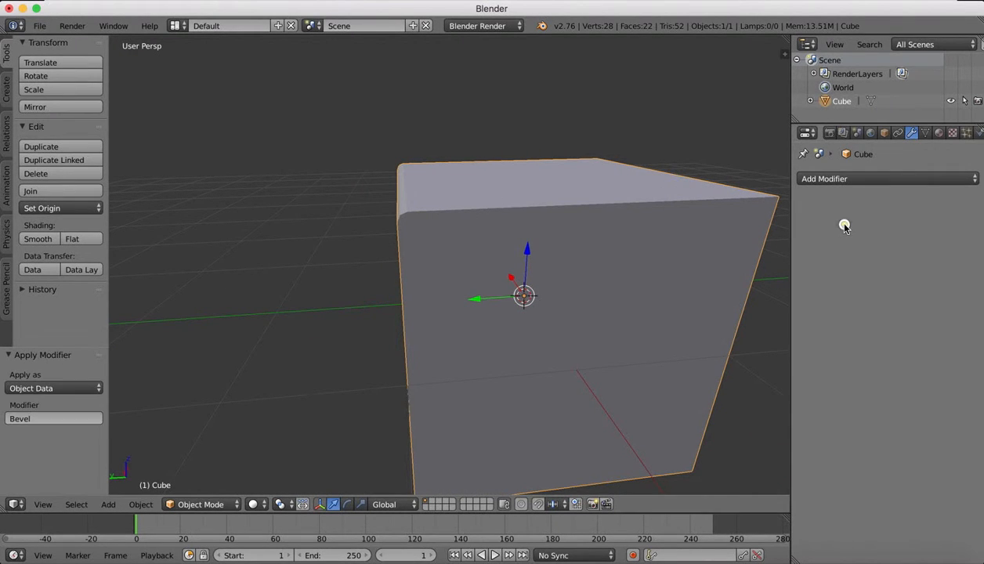
In Edit Mode, bevel the sharp vertical corner edge between the light side face and the darker front face by about 0.59.
scroll(473, 200, down, 3)
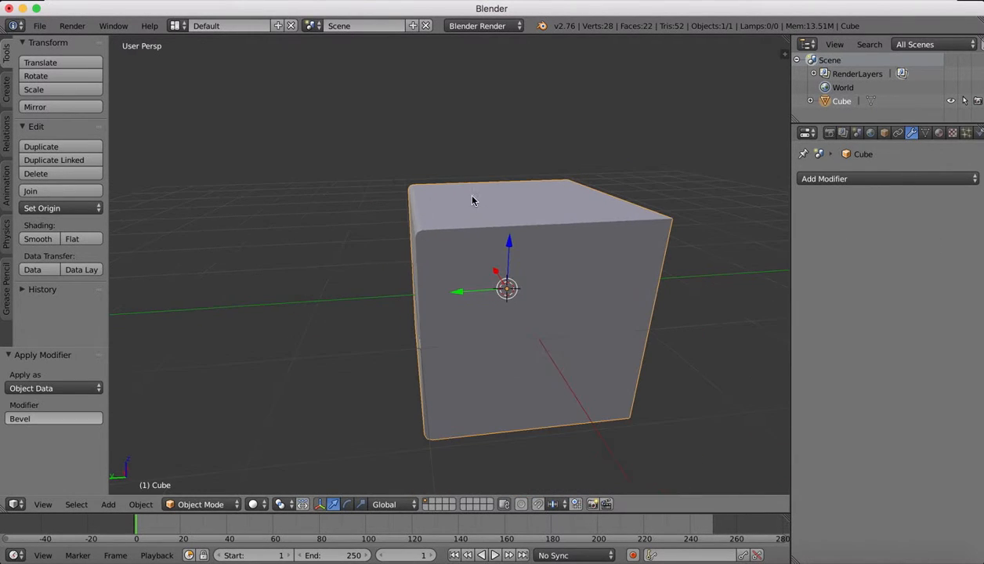
click(206, 504)
click(205, 479)
scroll(384, 244, left, 5)
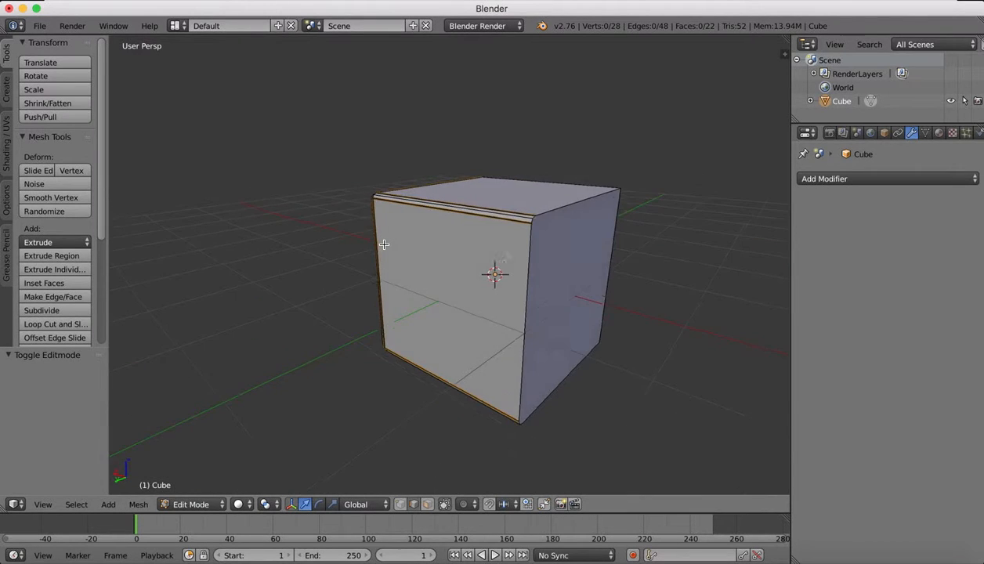
scroll(384, 244, down, 2)
scroll(384, 244, right, 10)
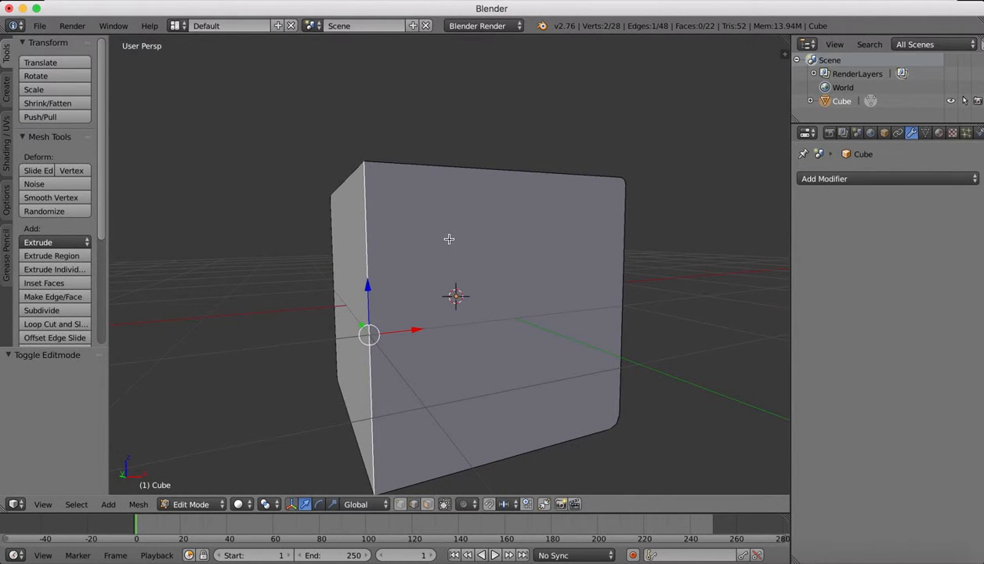
key(ctrl+b)
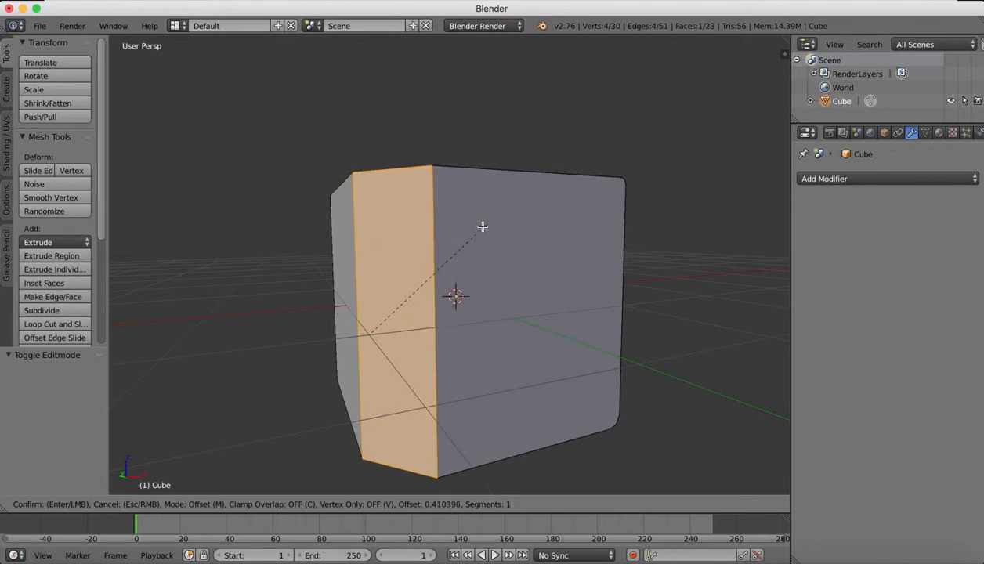
click(503, 220)
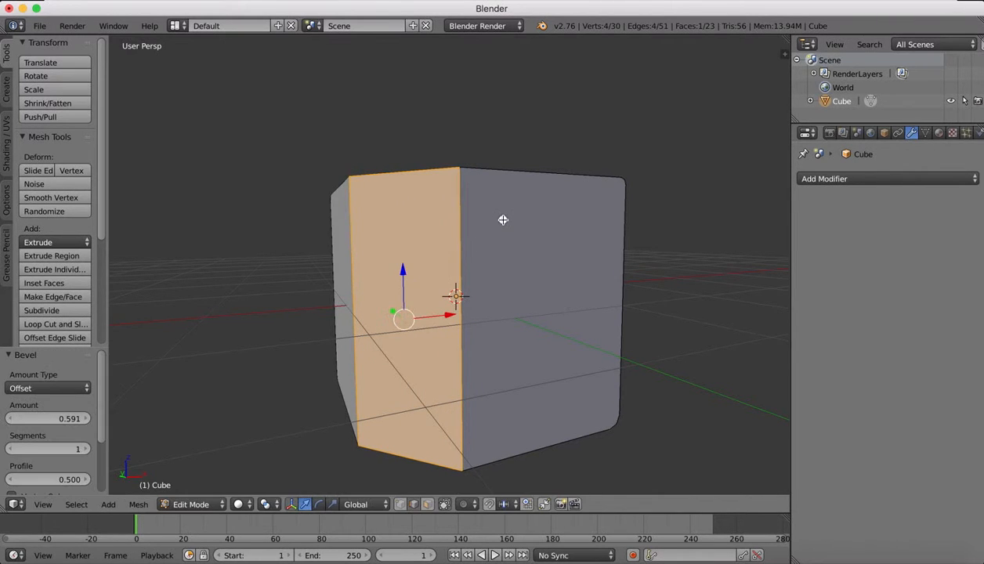
Set the vertical corner bevel to 8 segments with a profile of 0.150 and return to Object Mode.
scroll(504, 220, up, 8)
ctrl+scroll(503, 221, down, 3)
scroll(503, 220, down, 5)
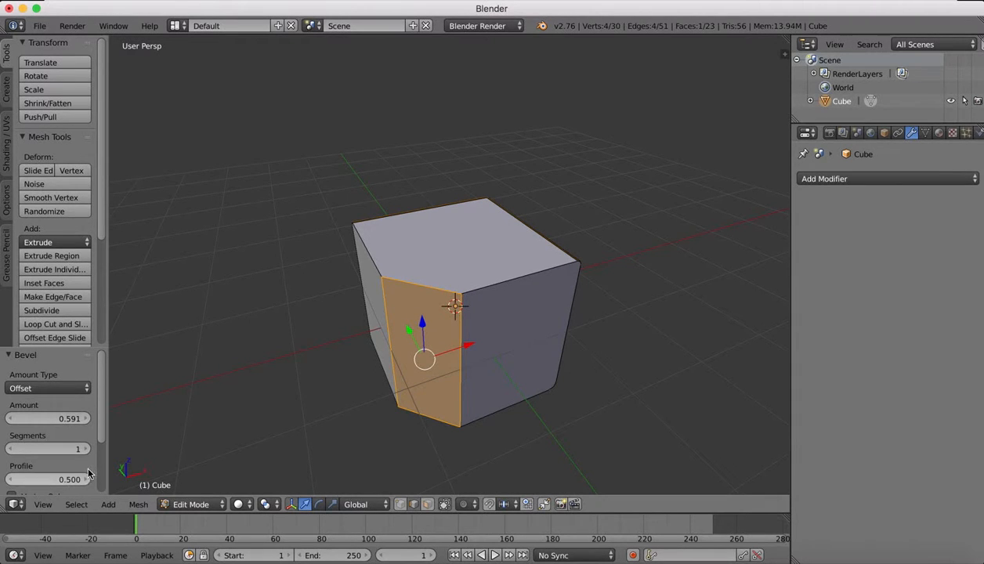
drag(84, 453, 83, 449)
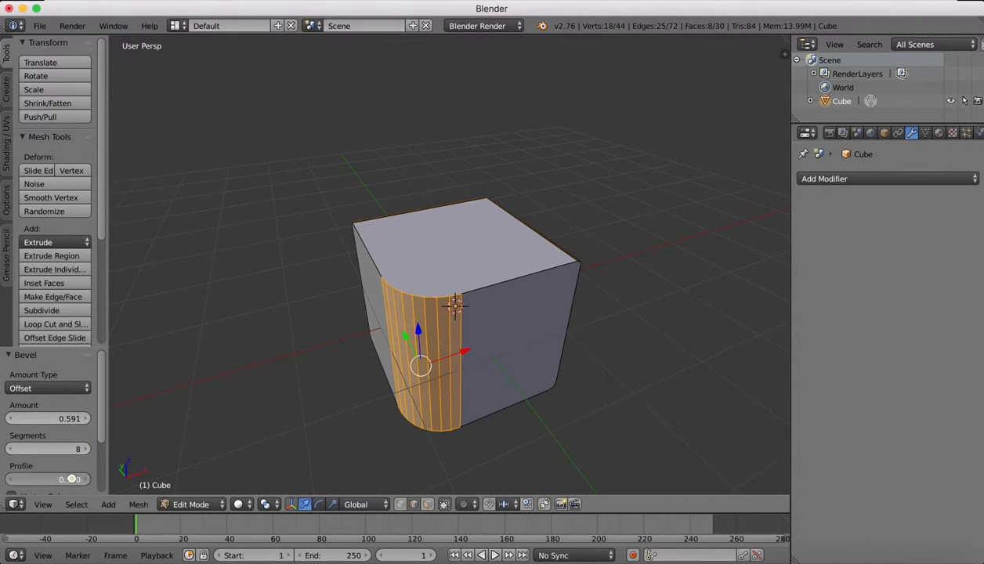
drag(71, 479, 71, 478)
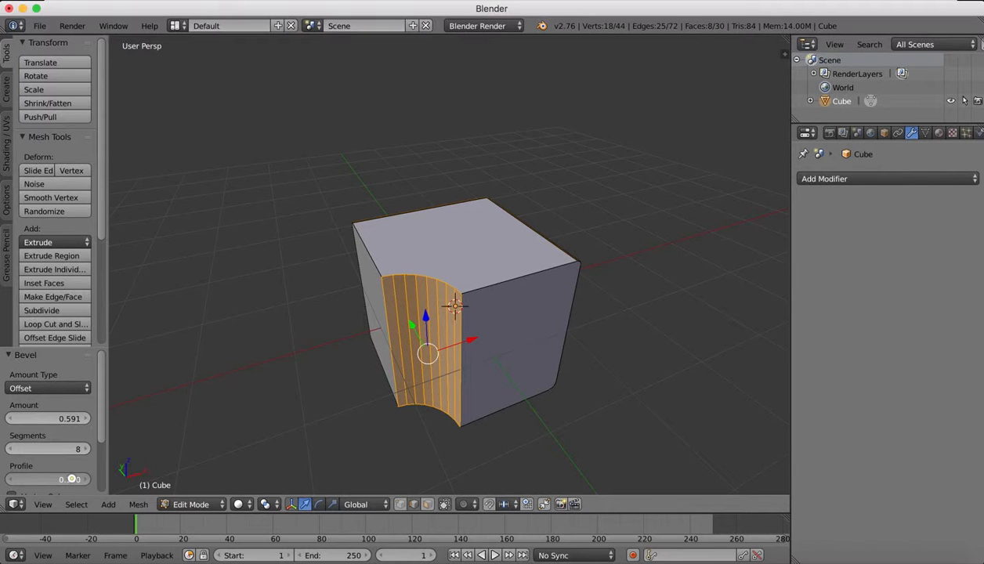
scroll(70, 423, down, 4)
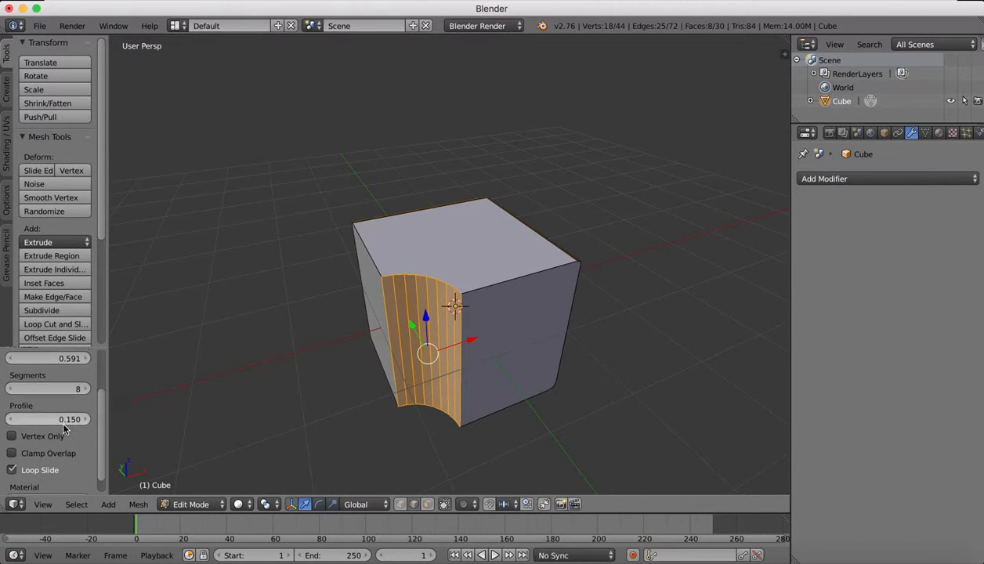
scroll(63, 430, down, 1)
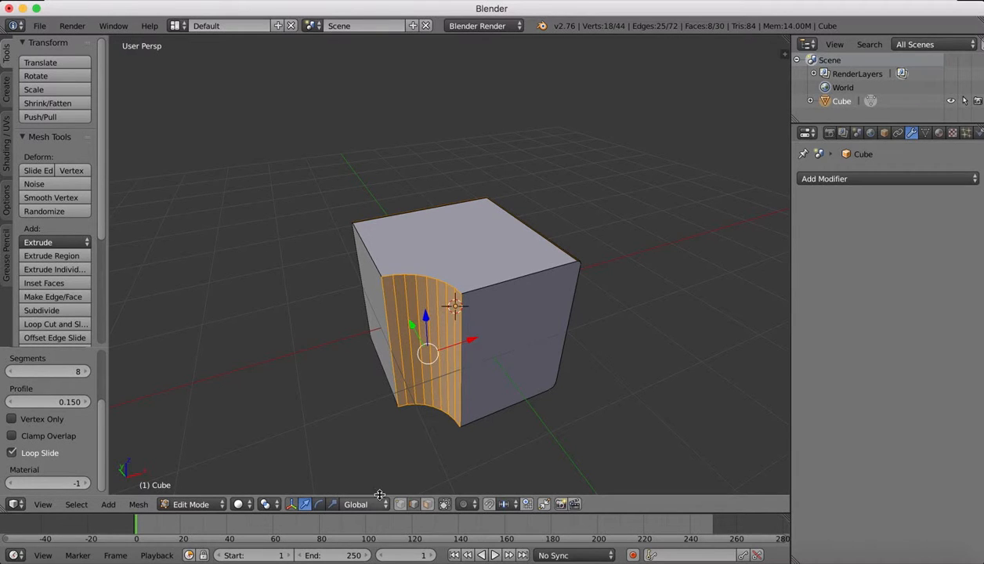
click(211, 506)
click(209, 493)
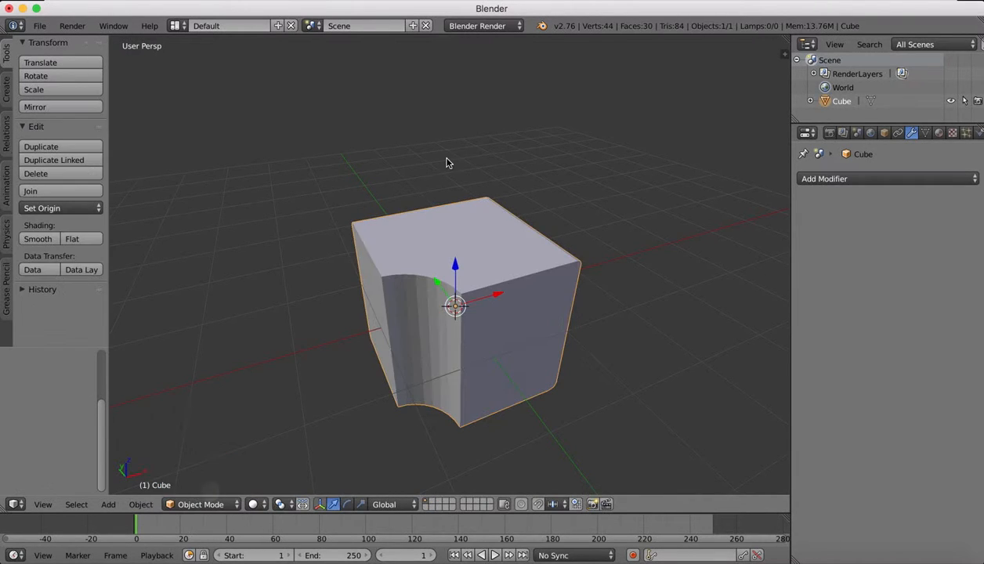
Examine the cube from all sides, comparing the concave corner bevel with the bevels on the other edges.
scroll(449, 163, down, 2)
scroll(448, 162, down, 10)
scroll(448, 163, down, 8)
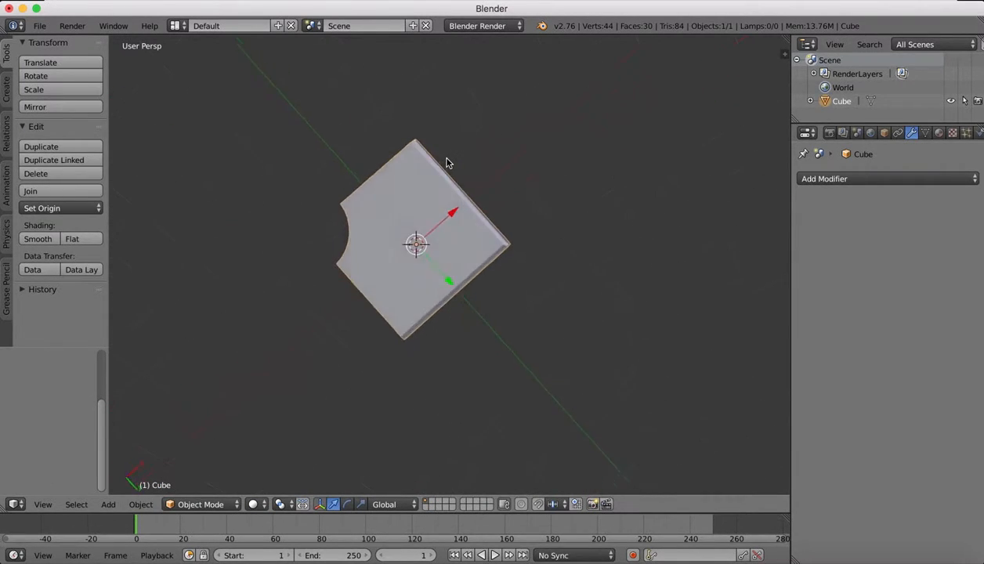
scroll(448, 162, left, 8)
scroll(448, 162, up, 15)
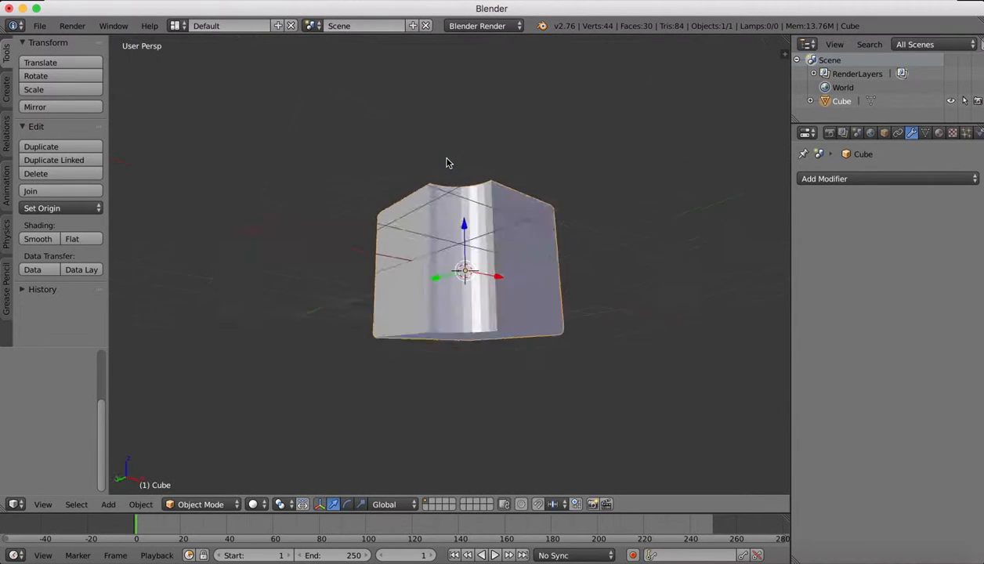
scroll(449, 162, left, 8)
scroll(448, 162, up, 6)
scroll(448, 162, left, 4)
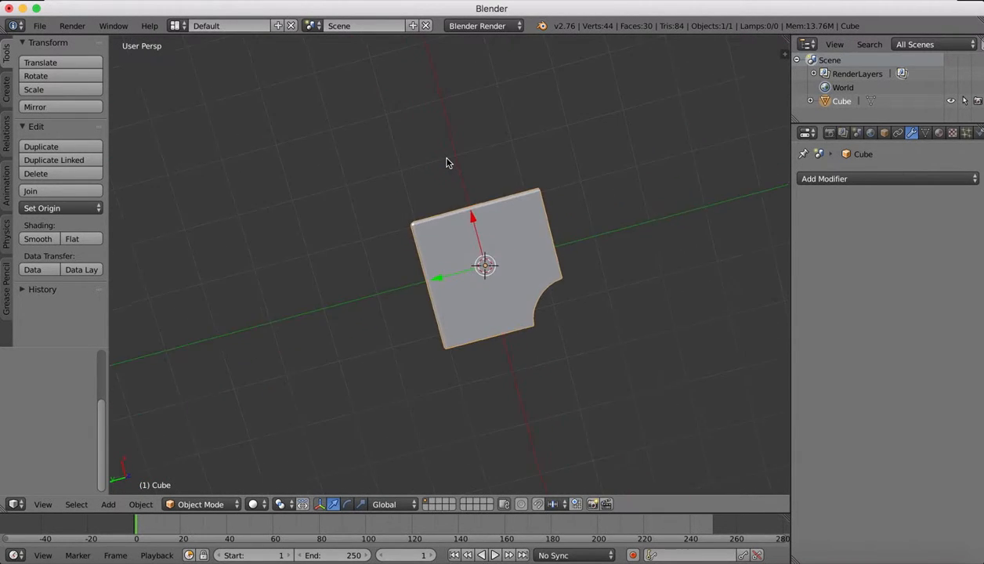
scroll(448, 162, down, 12)
scroll(449, 163, right, 12)
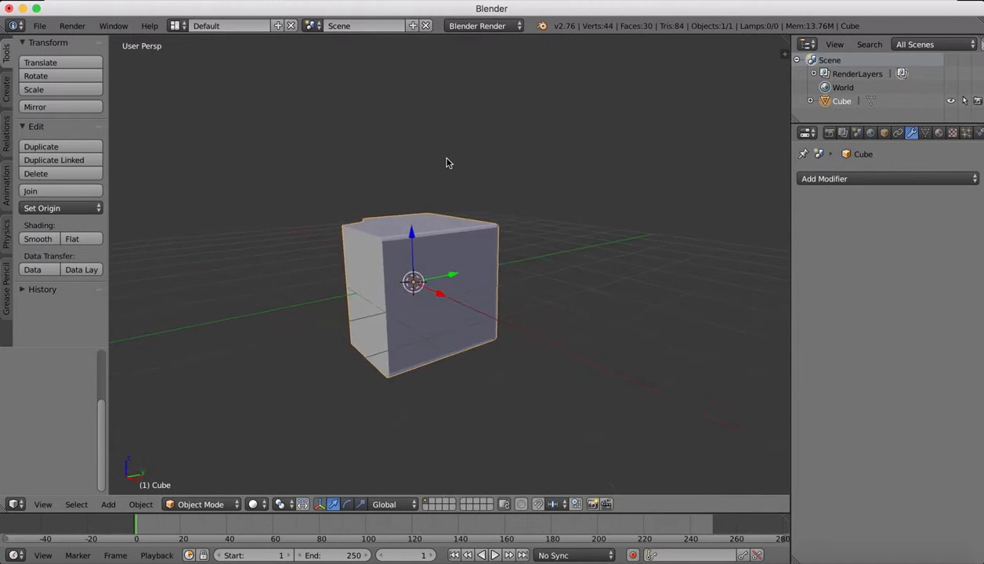
ctrl+scroll(448, 150, up, 3)
ctrl+scroll(449, 150, up, 4)
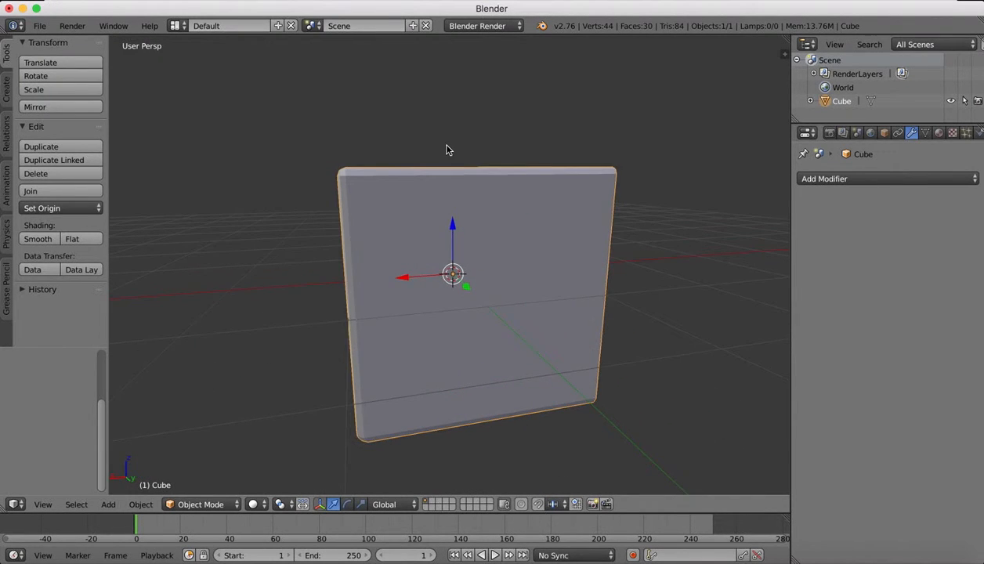
scroll(449, 149, left, 7)
scroll(448, 149, up, 3)
scroll(448, 149, up, 3)
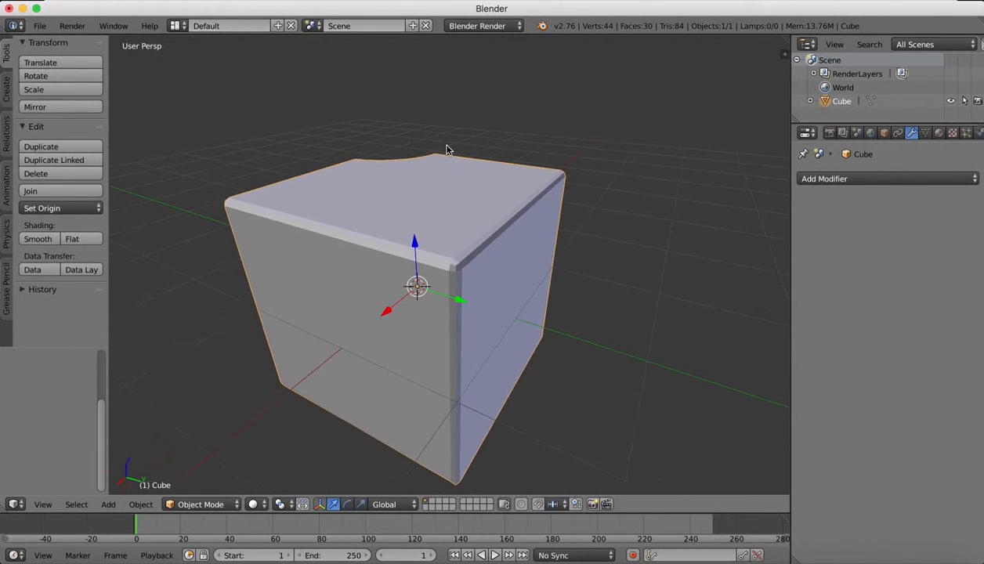
ctrl+scroll(448, 150, down, 5)
scroll(448, 150, left, 4)
scroll(448, 149, left, 8)
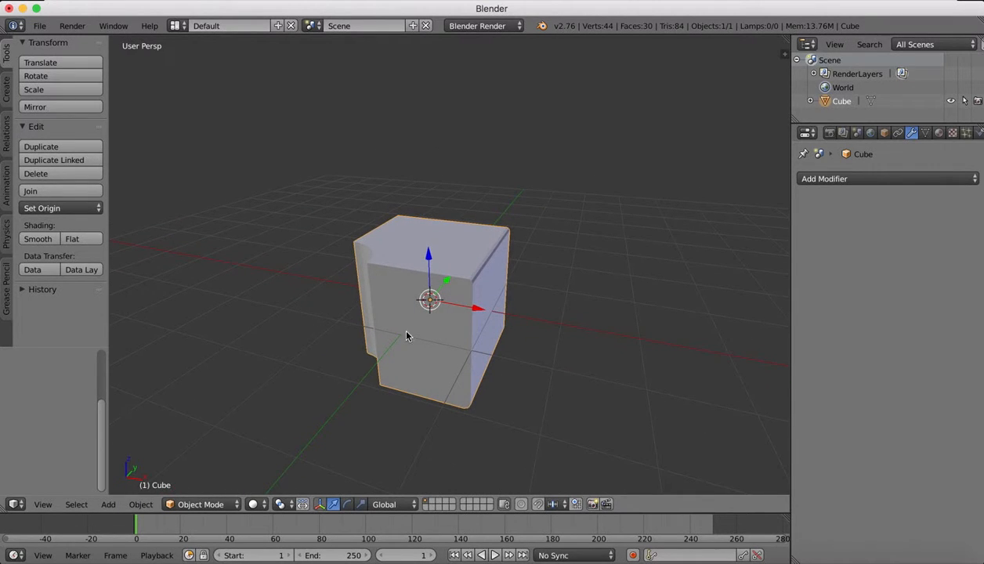
scroll(382, 334, left, 5)
scroll(382, 335, down, 2)
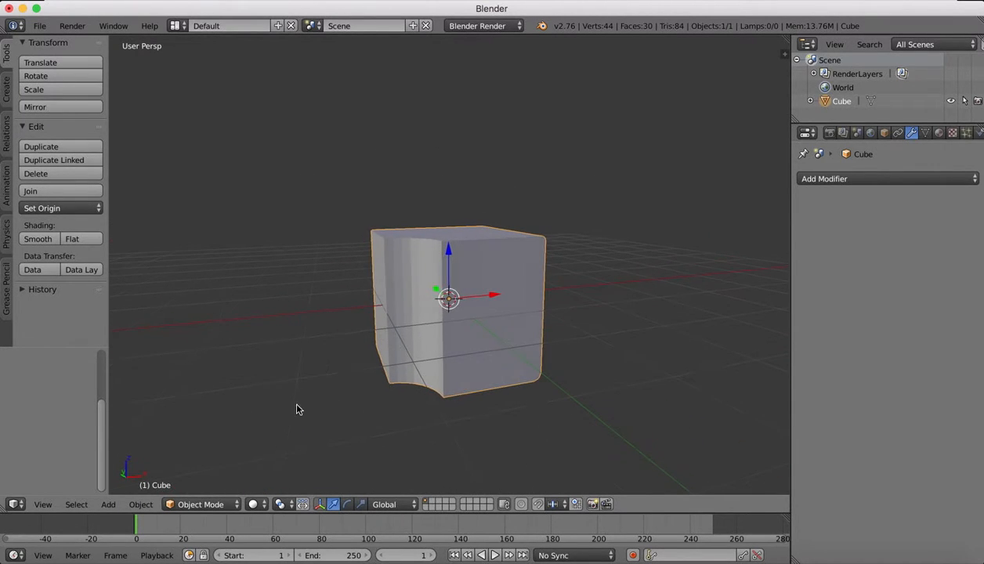
In Edit Mode, bevel the vertical edge where the concave corner meets the darker front face, using 8 segments.
click(202, 506)
click(200, 473)
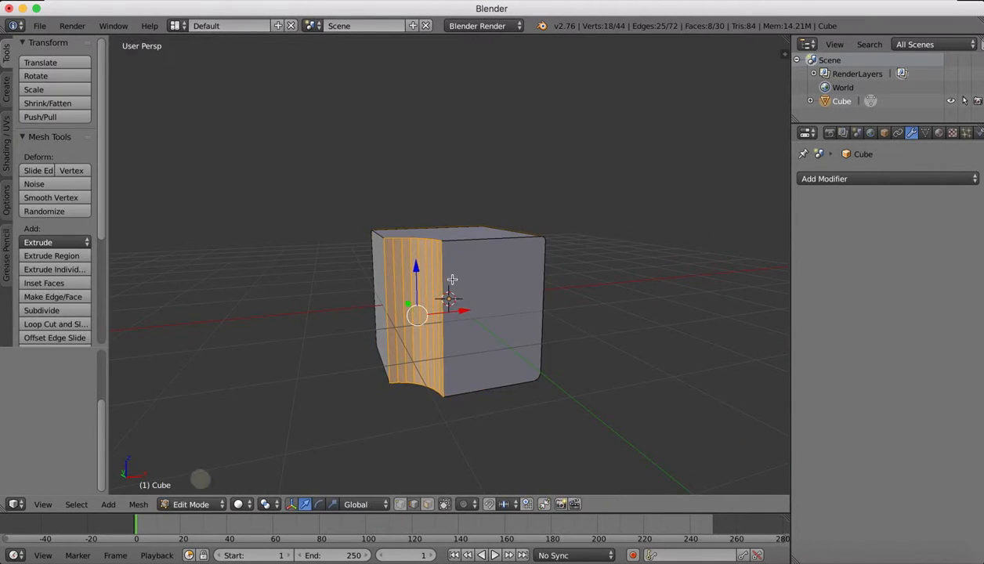
right_click(443, 269)
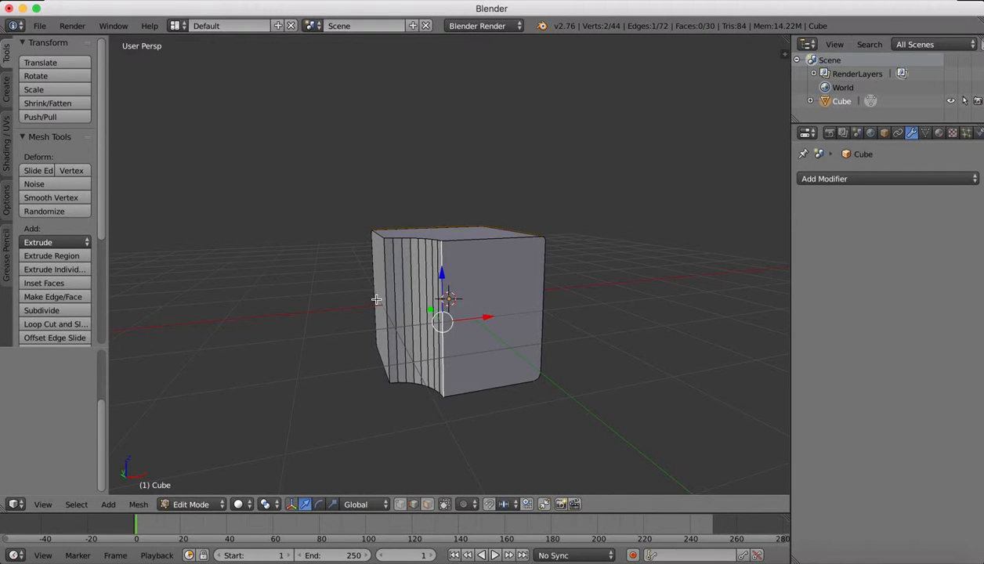
key(ctrl+b)
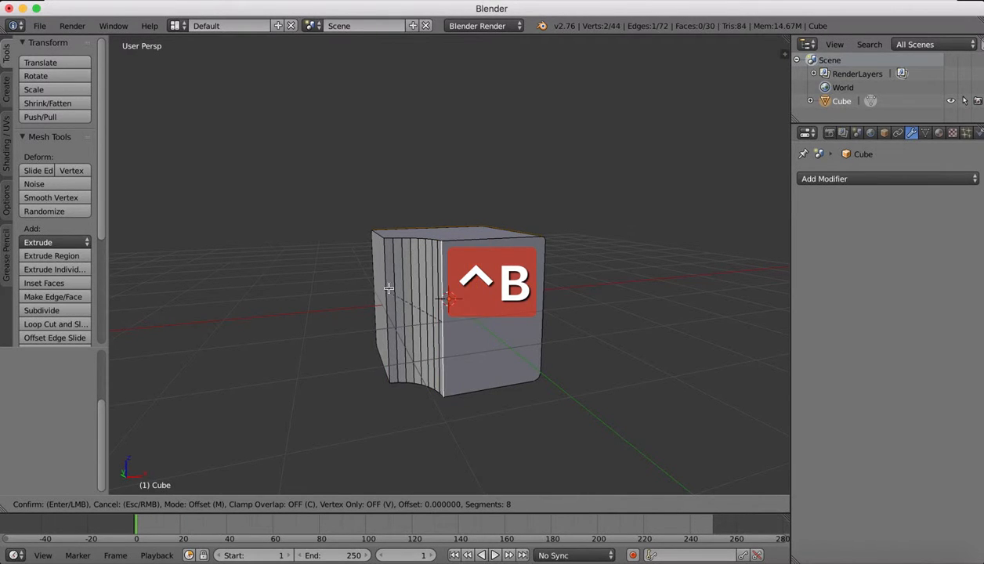
click(540, 281)
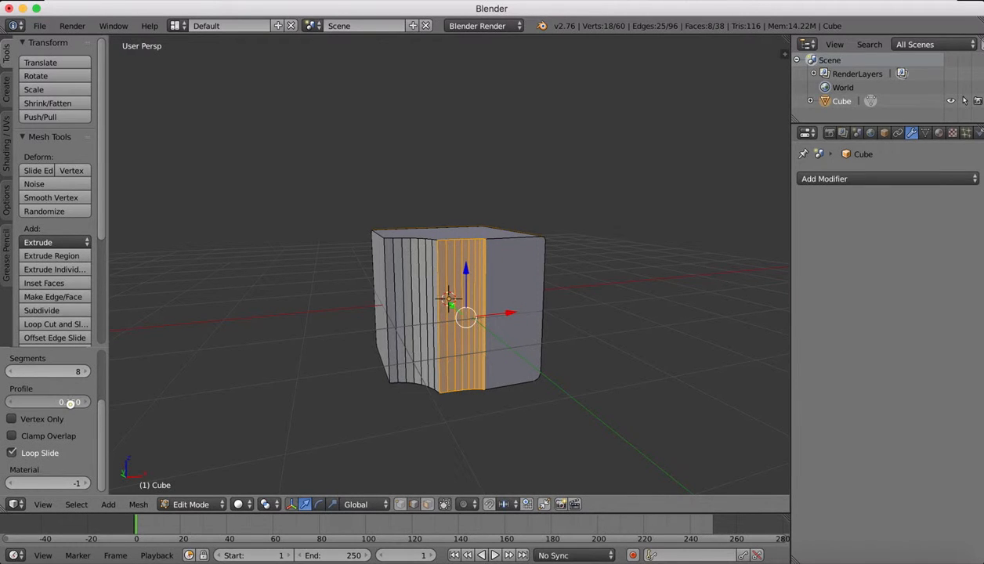
Set the second bevel's profile to 0.690 and its segments to 1, and return to Object Mode.
drag(70, 403, 57, 371)
scroll(576, 367, up, 5)
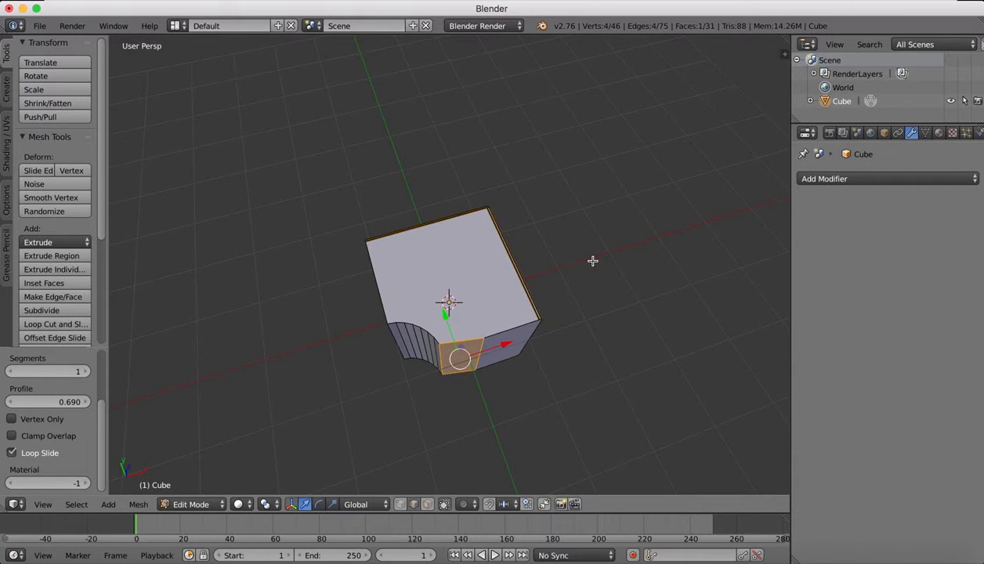
scroll(481, 153, down, 10)
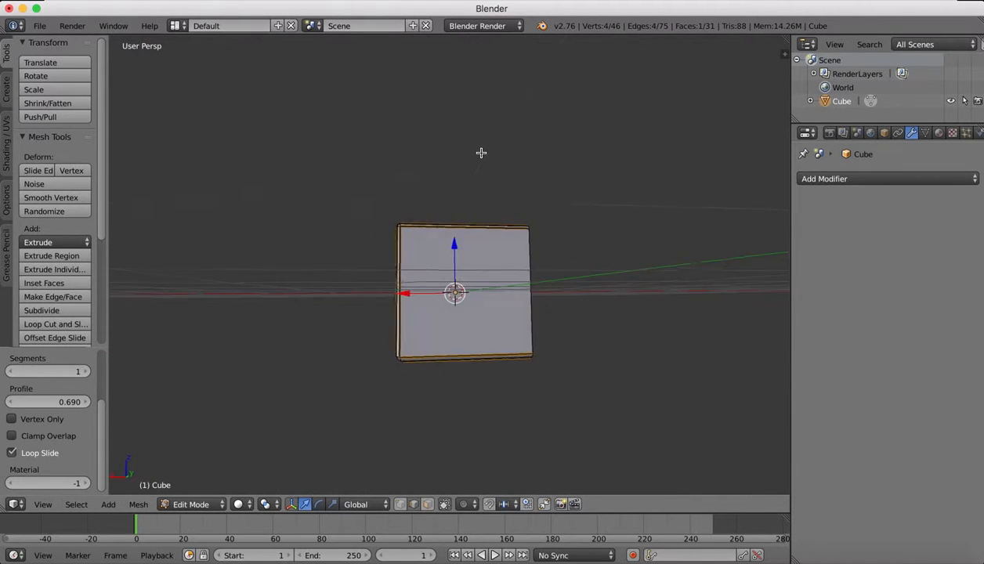
scroll(481, 153, up, 3)
click(188, 506)
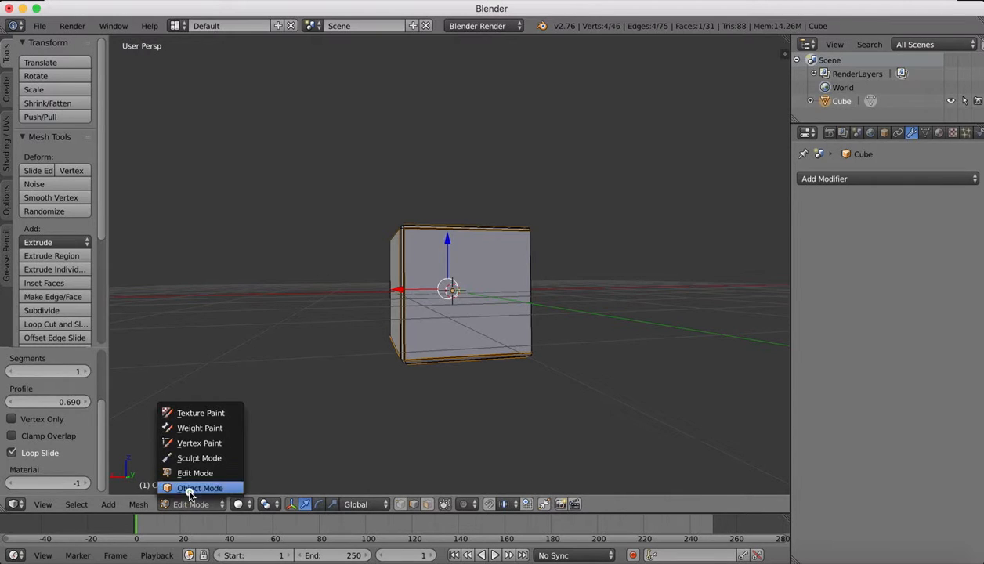
click(189, 492)
Examine the finished cube from several sides, looking at the flat bevel beside the concave corner.
scroll(438, 250, left, 10)
scroll(438, 250, up, 5)
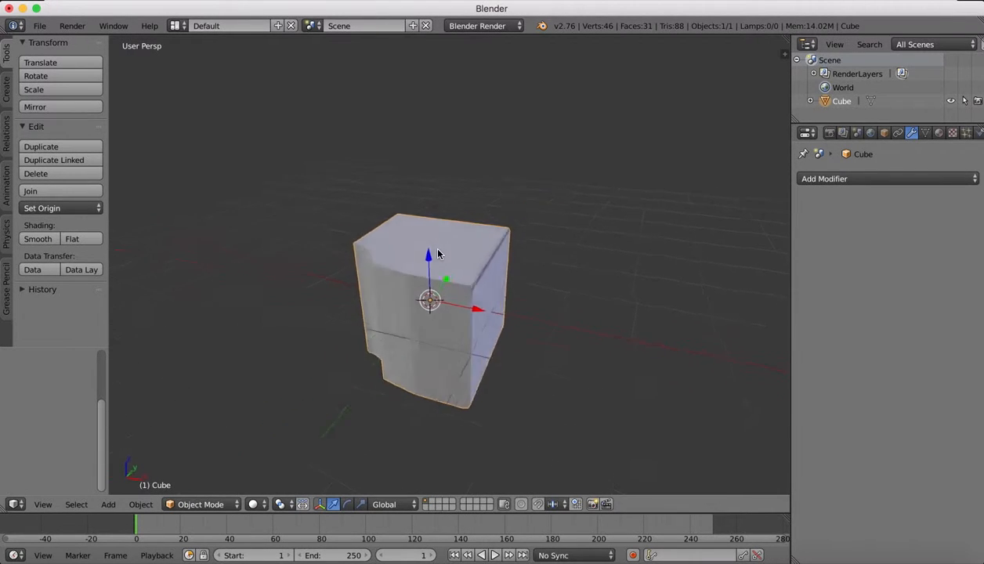
scroll(438, 253, up, 5)
scroll(438, 253, left, 5)
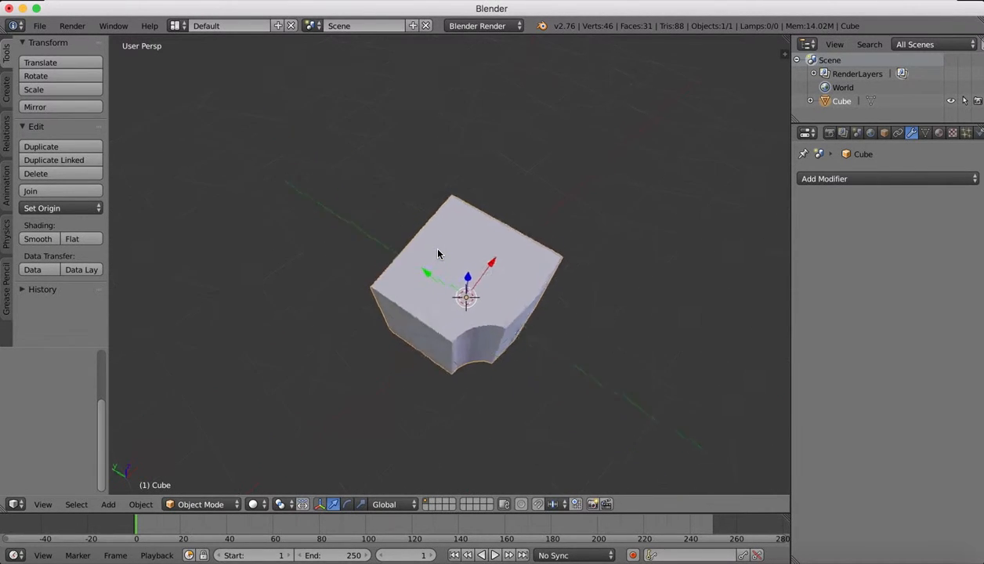
scroll(438, 250, down, 5)
scroll(438, 250, right, 10)
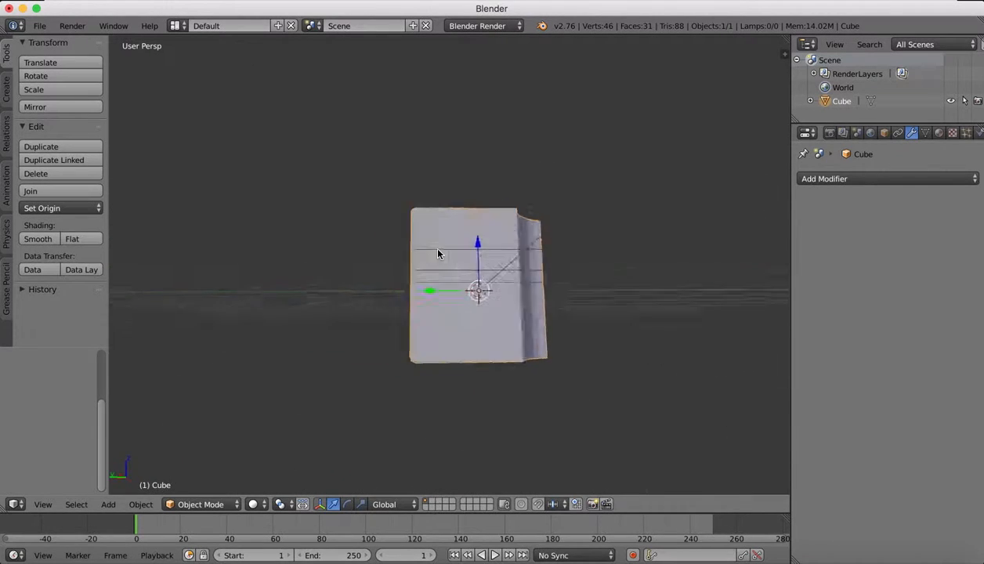
scroll(438, 253, right, 10)
scroll(438, 253, up, 5)
click(524, 1)
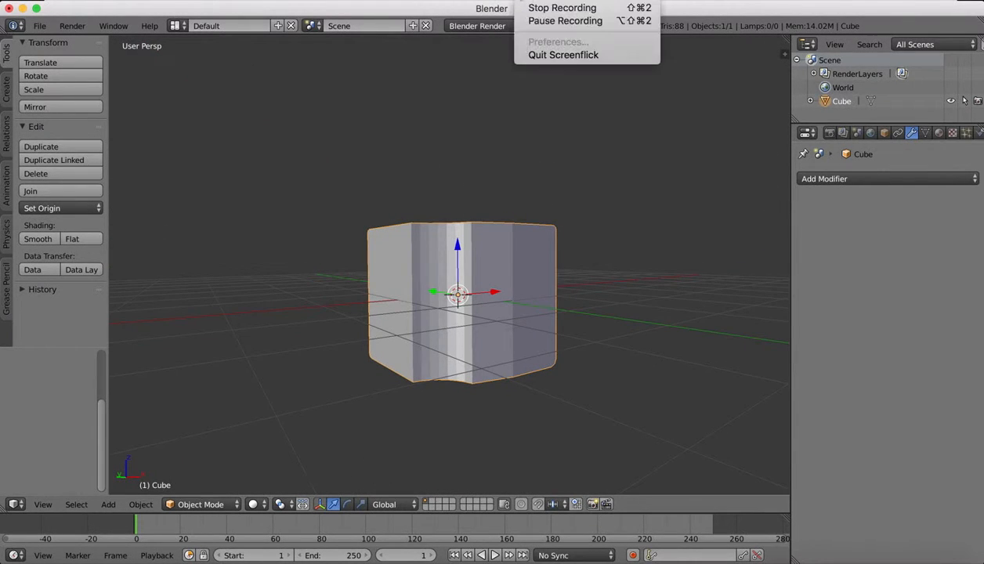